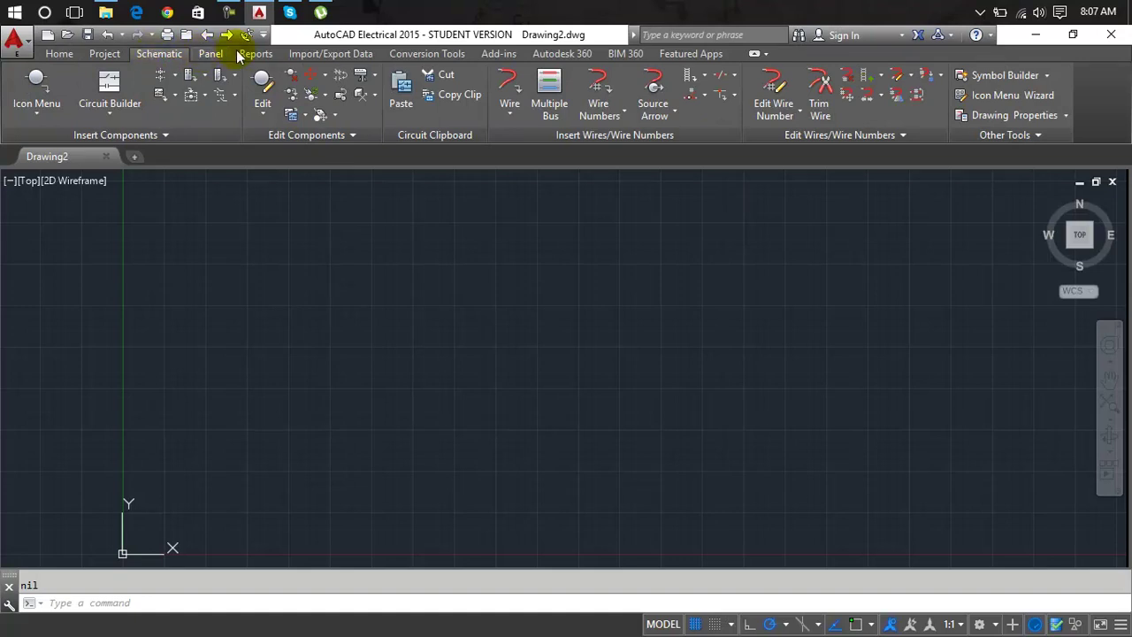
# - Add the Parametric tools to the ribbon and bring them up
pyautogui.rightClick(283, 51)
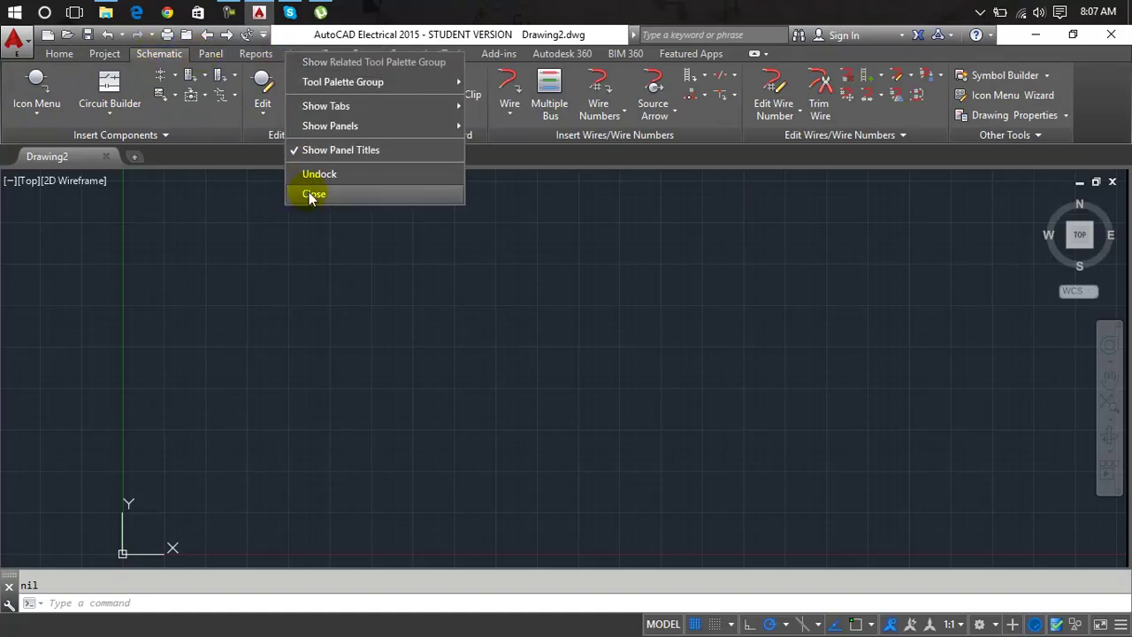
pyautogui.moveTo(337, 104)
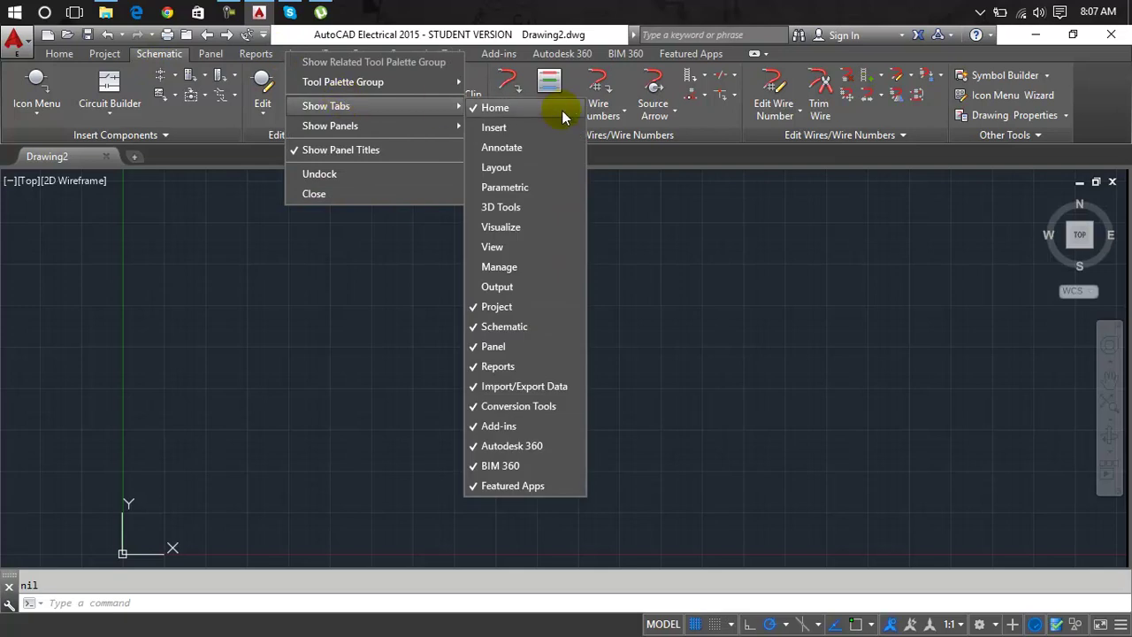
pyautogui.click(555, 192)
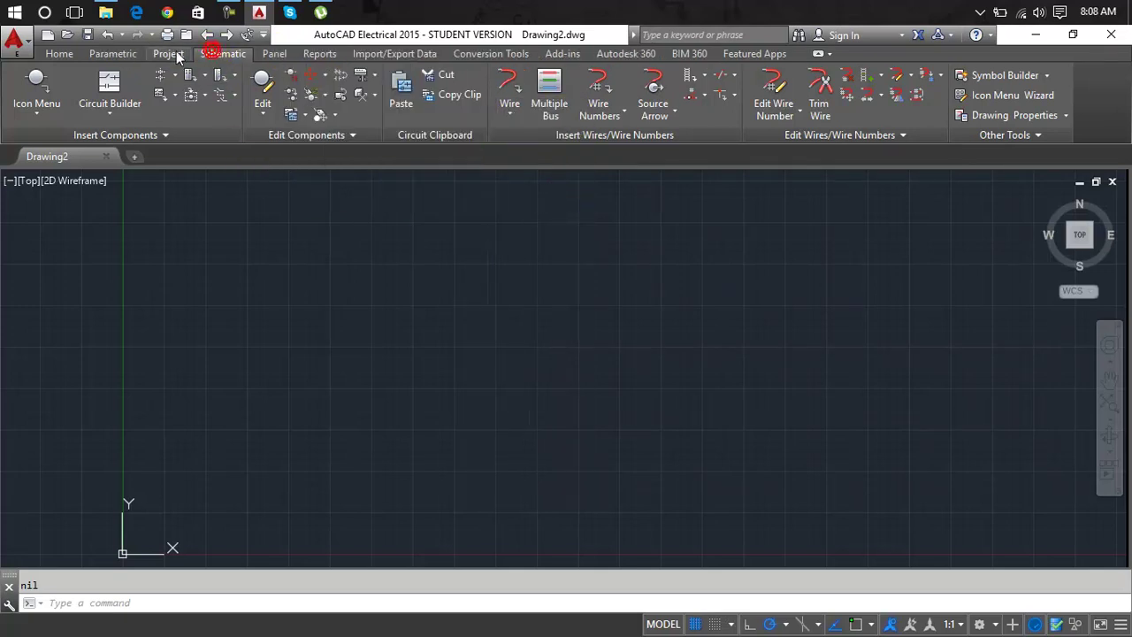
pyautogui.click(112, 54)
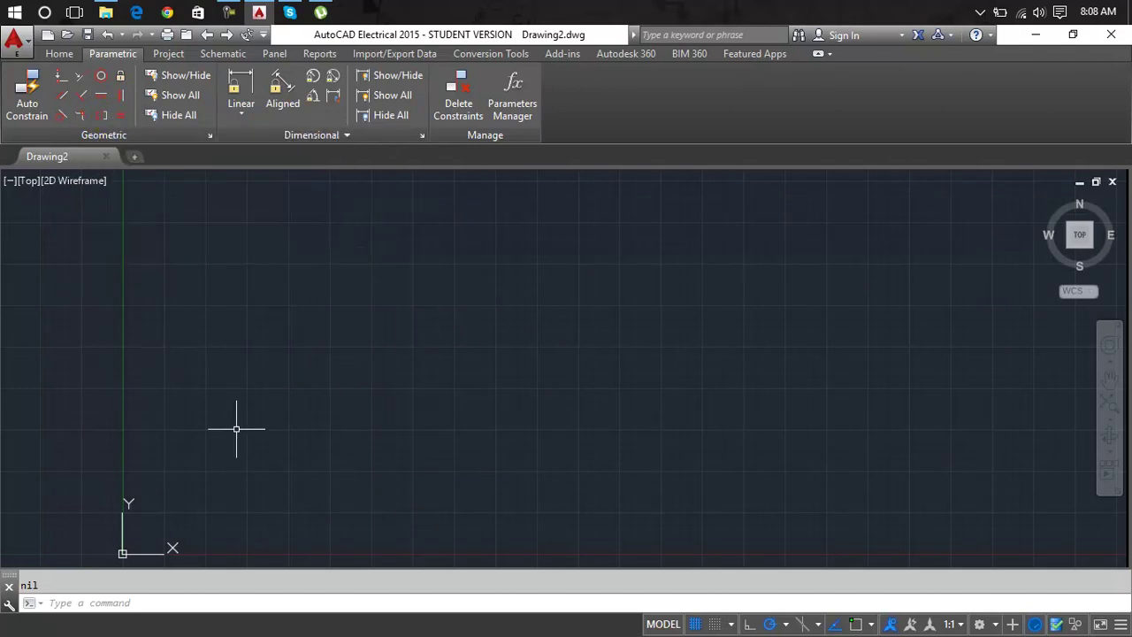
# - Set the drawing's length units to Engineering with a precision of 0'-0"
pyautogui.moveTo(343, 366); pyautogui.dragTo(235, 392, button='middle')
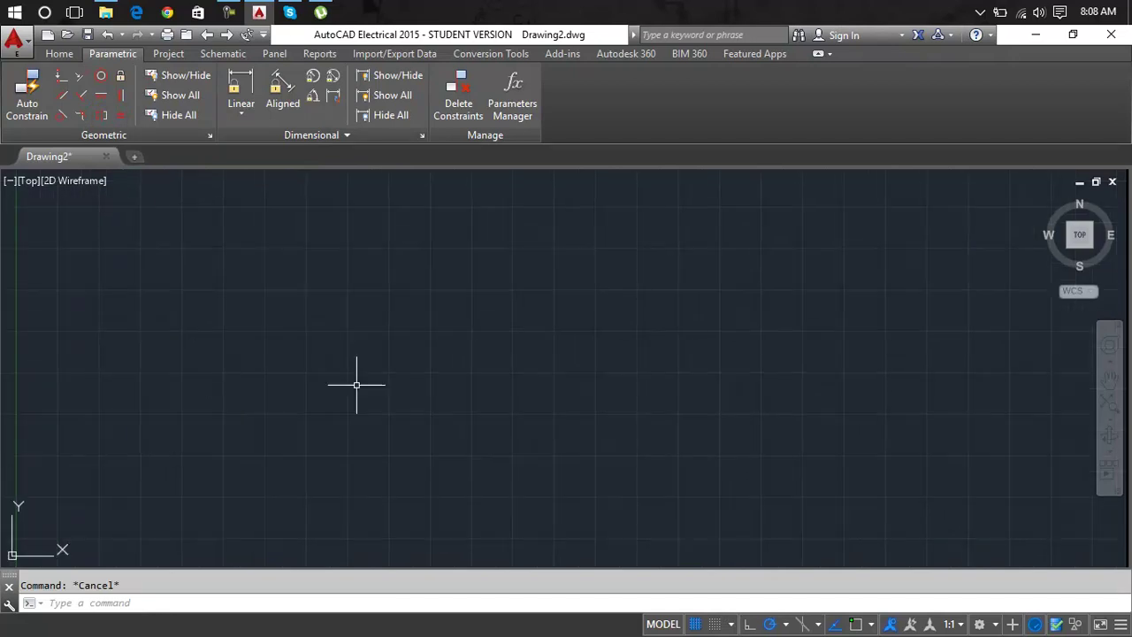
pyautogui.write('n')
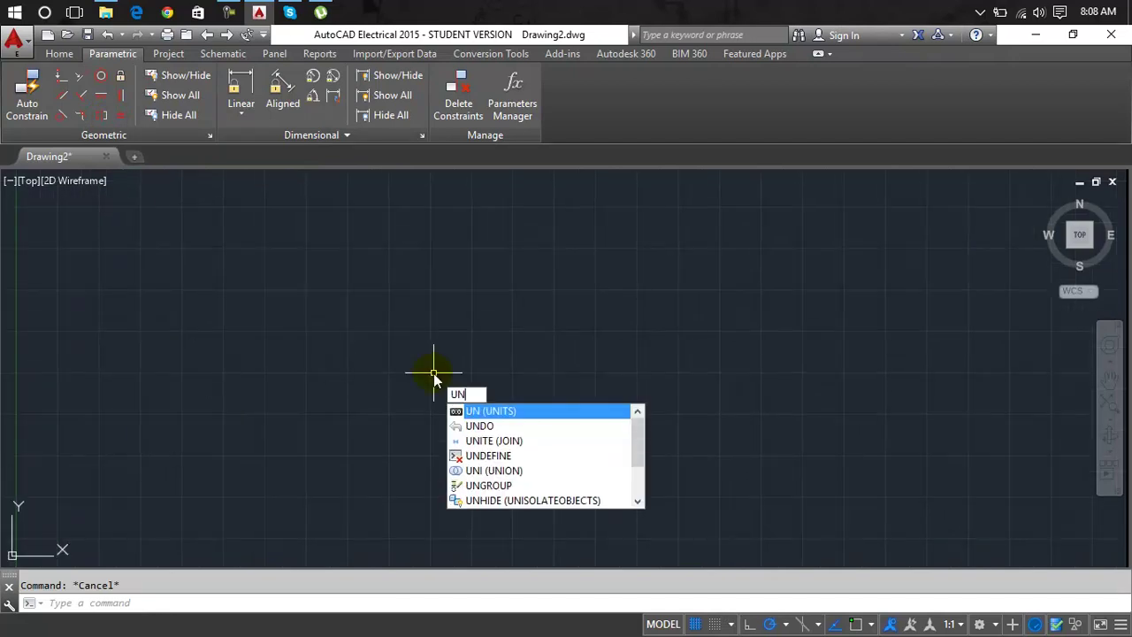
pyautogui.press('Return')
pyautogui.click(516, 222)
pyautogui.click(514, 248)
pyautogui.click(514, 253)
pyautogui.click(512, 235)
pyautogui.click(507, 222)
pyautogui.click(500, 255)
pyautogui.click(505, 255)
pyautogui.click(507, 269)
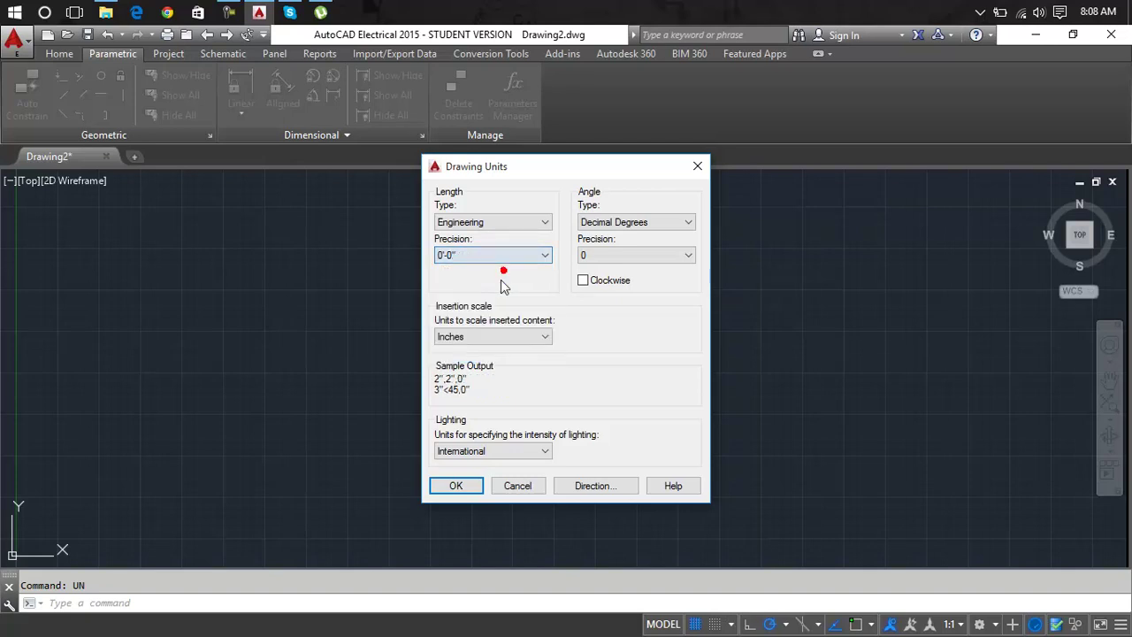
pyautogui.click(455, 485)
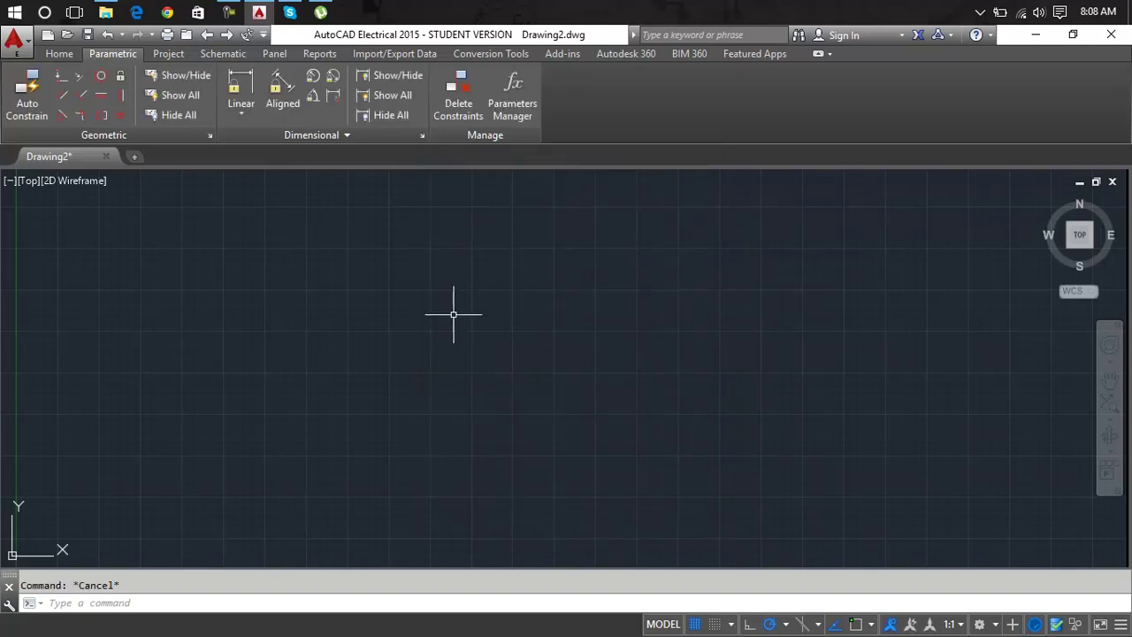
# - Turn off the grid display and draw a large circle in the upper part of the drawing
pyautogui.click(707, 625)
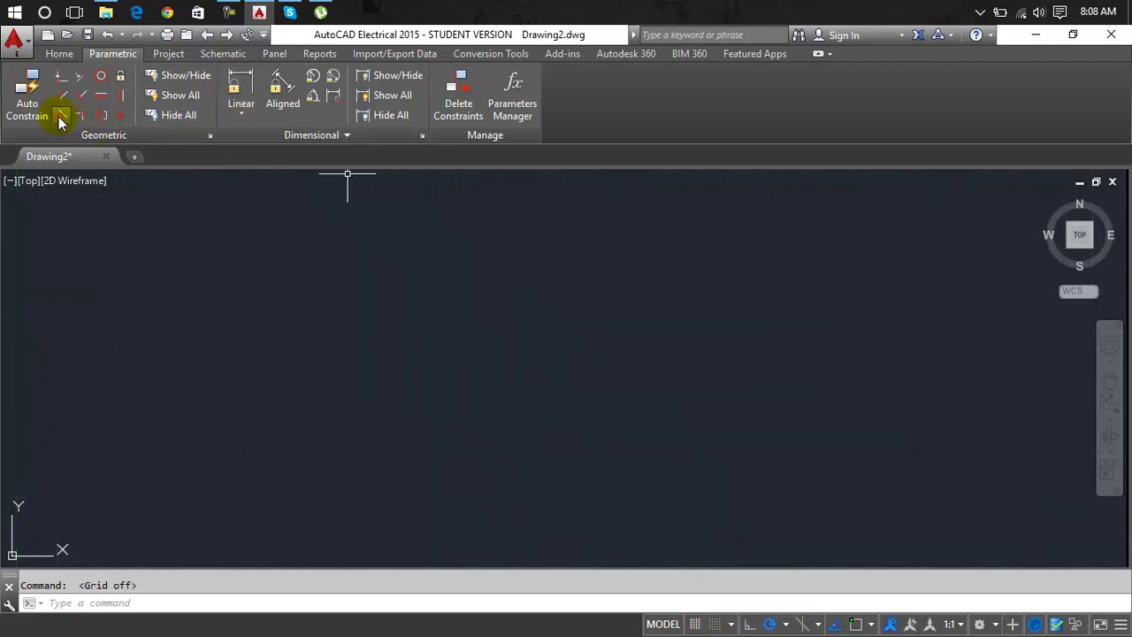
pyautogui.write('c')
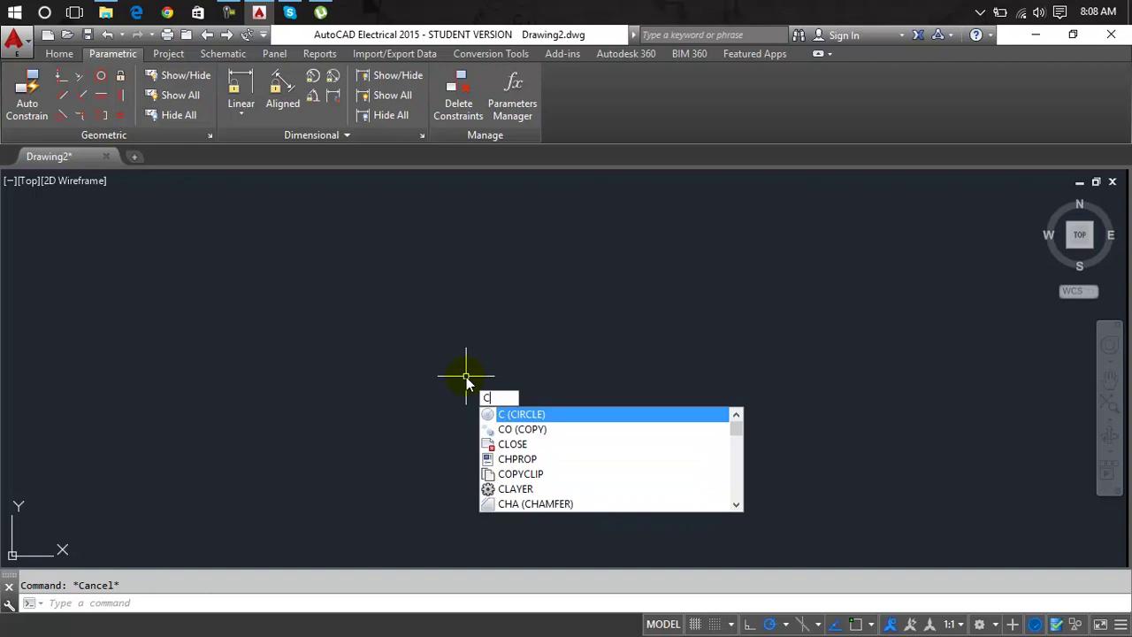
pyautogui.press('Return')
pyautogui.click(337, 302)
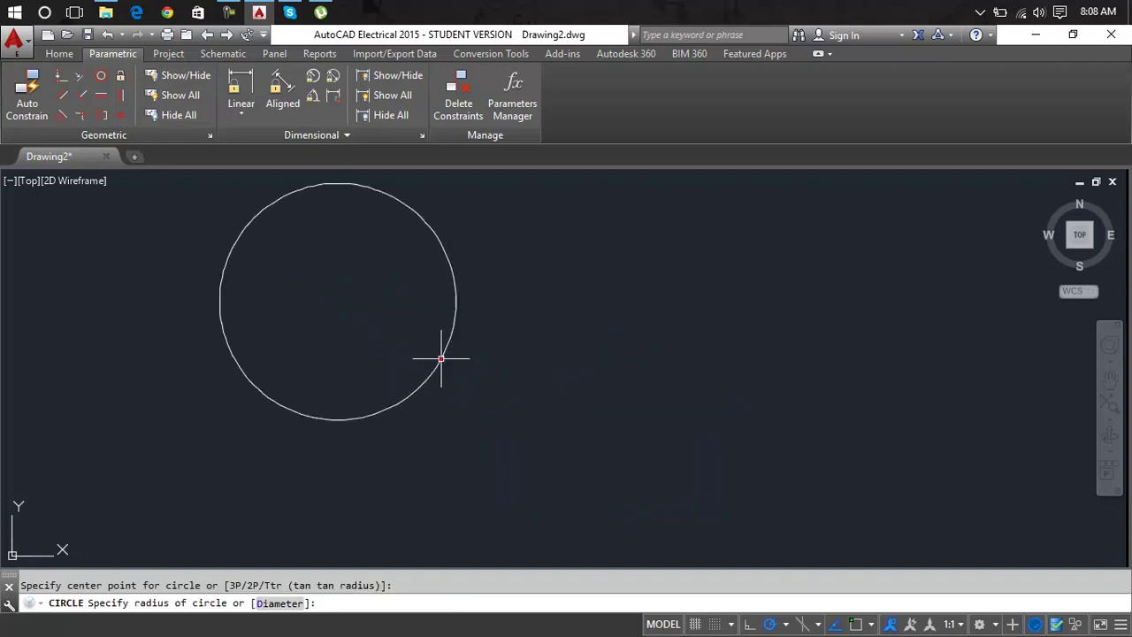
pyautogui.click(440, 358)
# - Draw a smaller separate circle to the right of the large circle
pyautogui.write('c')
pyautogui.press('Return')
pyautogui.click(587, 317)
pyautogui.press('Return')
pyautogui.click(336, 541)
pyautogui.press('Escape')
pyautogui.press('Escape')
# - Draw a long, slightly rising line below the two circles
pyautogui.write('l')
pyautogui.press('Return')
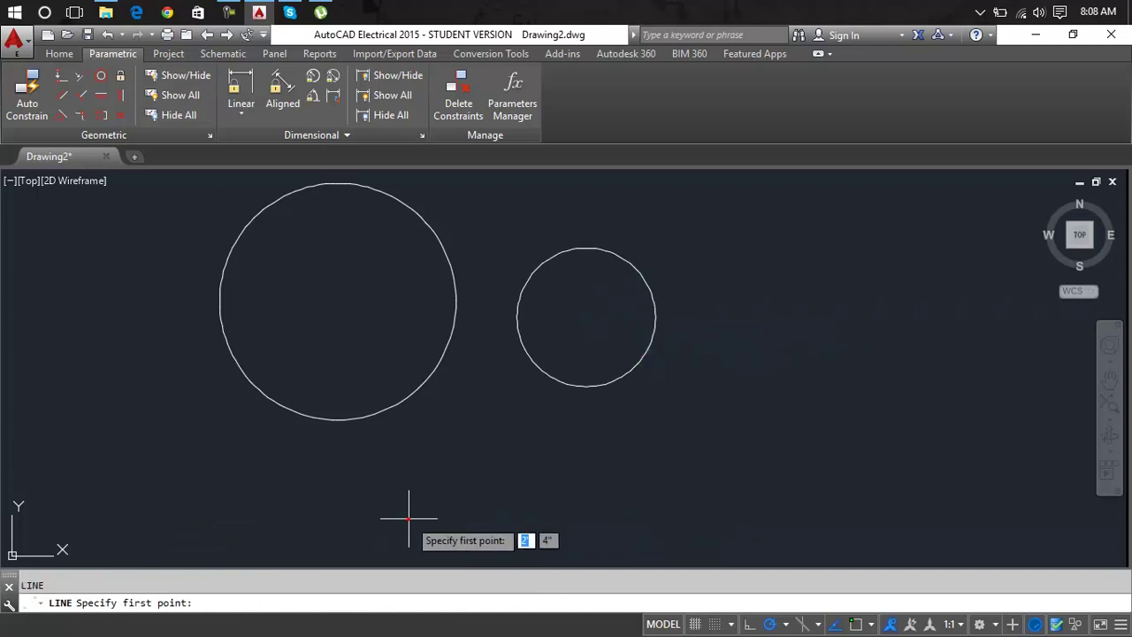
pyautogui.click(409, 517)
pyautogui.click(826, 487)
pyautogui.press('Escape')
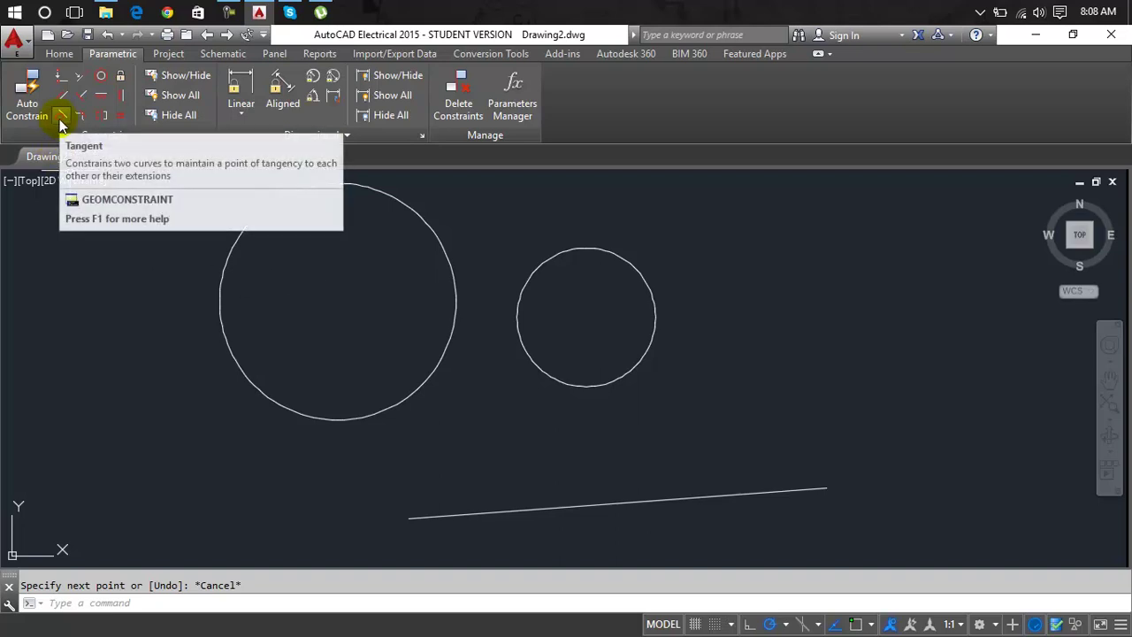
# - Apply a Tangent constraint between the large circle and the small circle
pyautogui.click(457, 287)
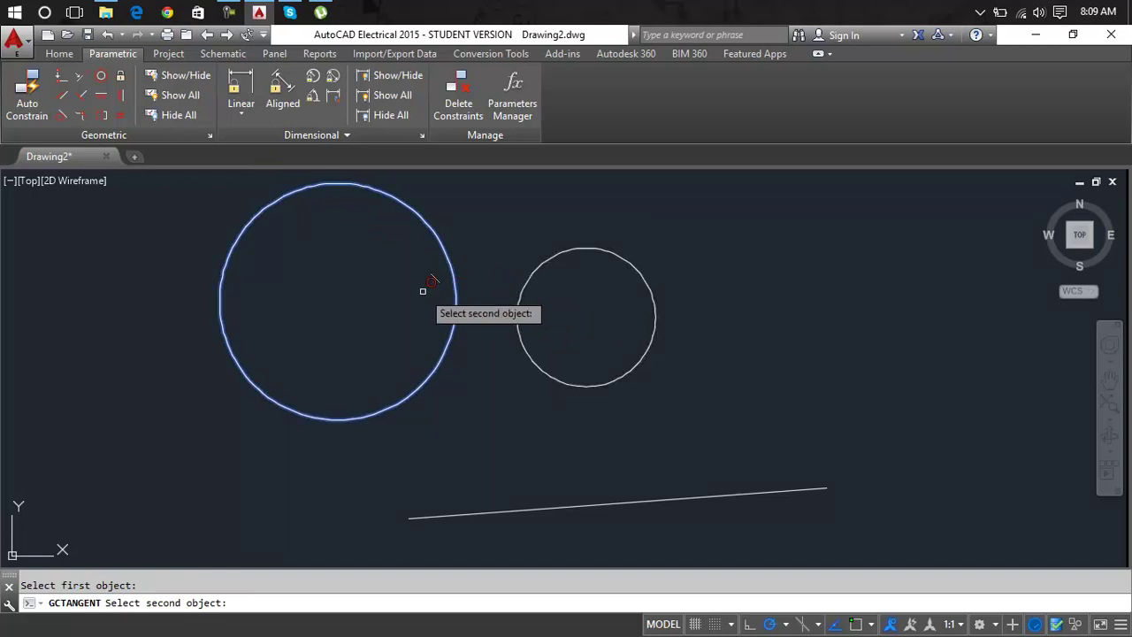
pyautogui.click(519, 292)
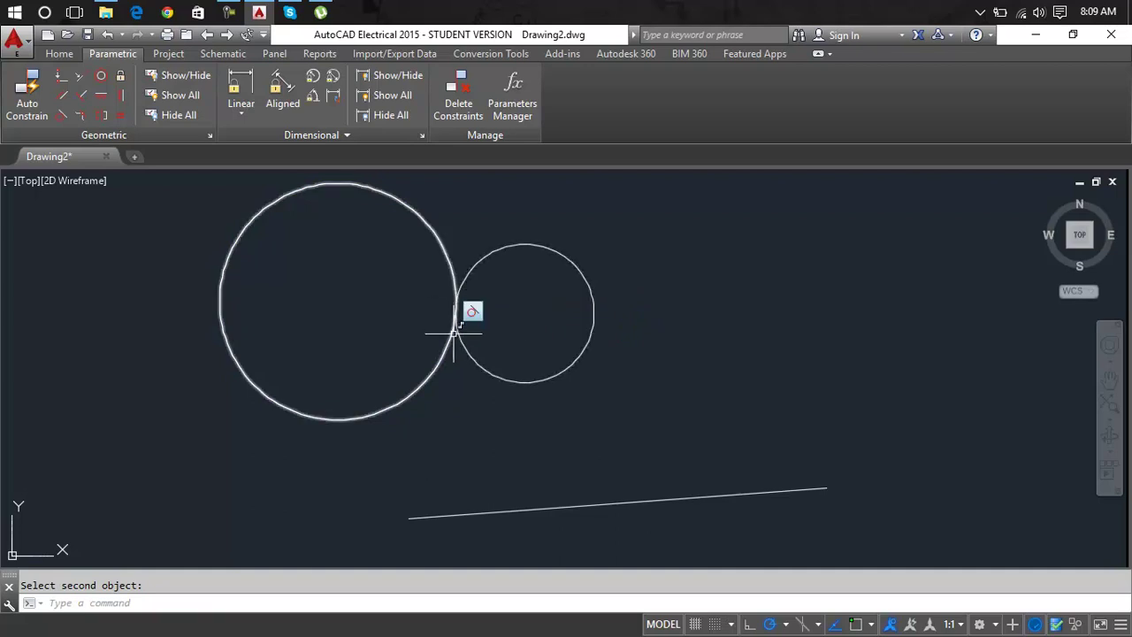
pyautogui.scroll(3, 455, 311)
pyautogui.scroll(-5, 456, 312)
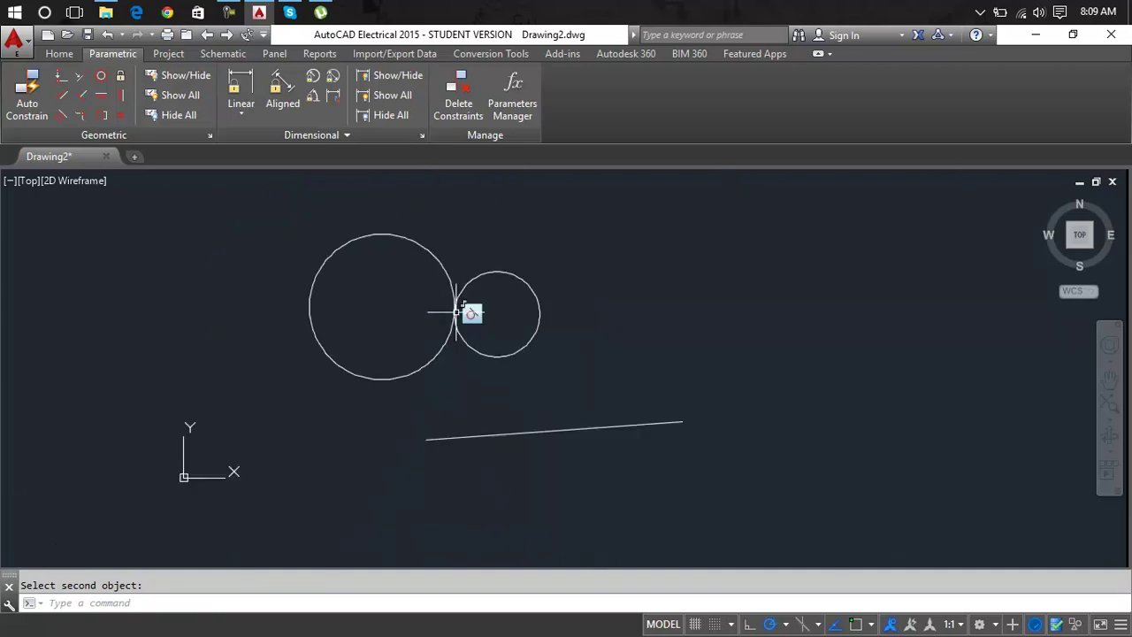
# - Apply a Tangent constraint between the large circle and the line below it
pyautogui.click(61, 116)
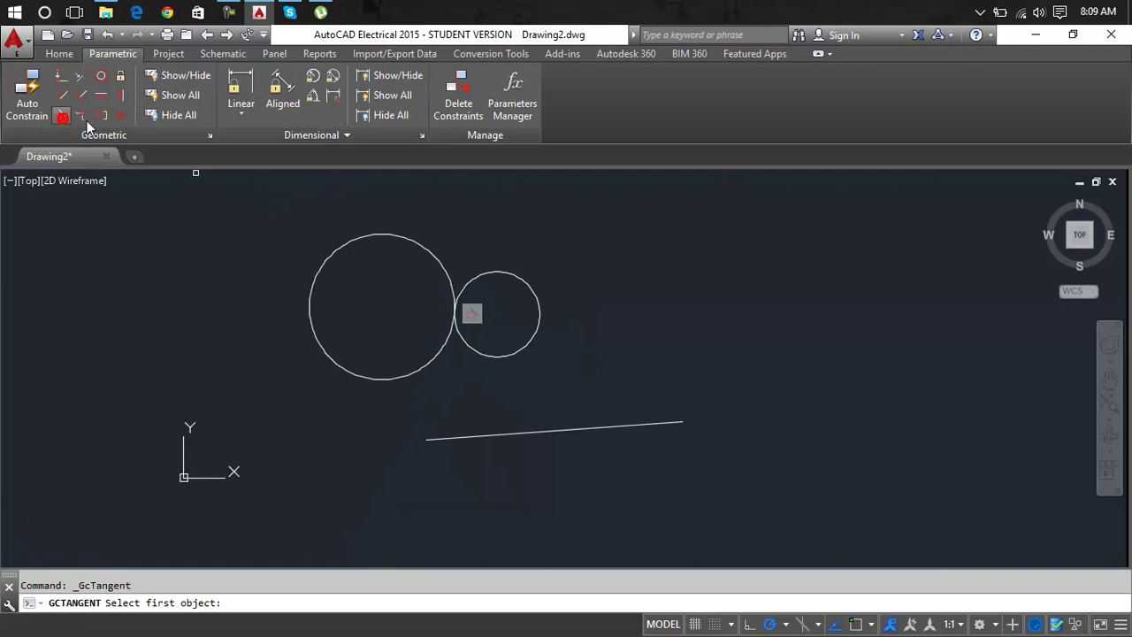
pyautogui.click(425, 366)
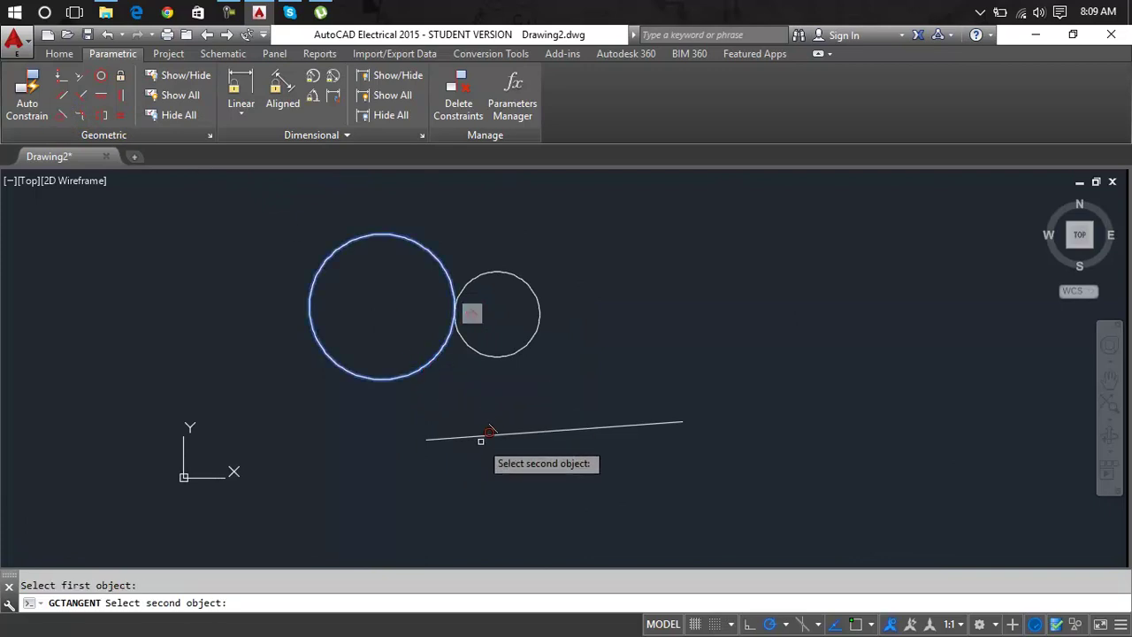
pyautogui.click(488, 430)
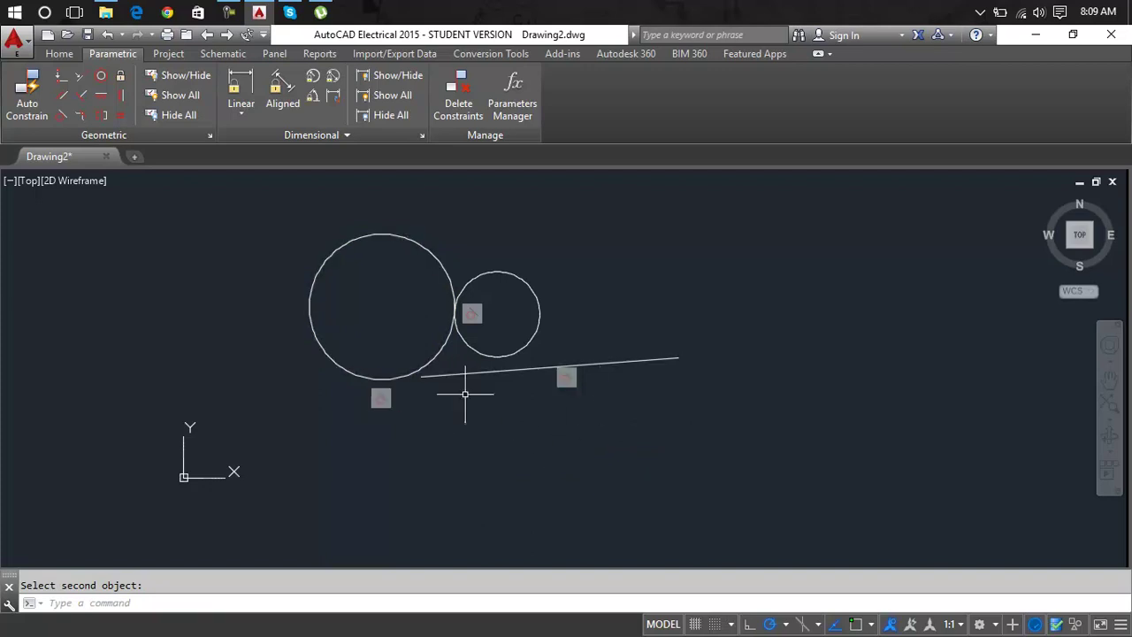
# - Move the line by its midpoint so it lies directly beneath the large circle
pyautogui.click(613, 362)
pyautogui.click(549, 367)
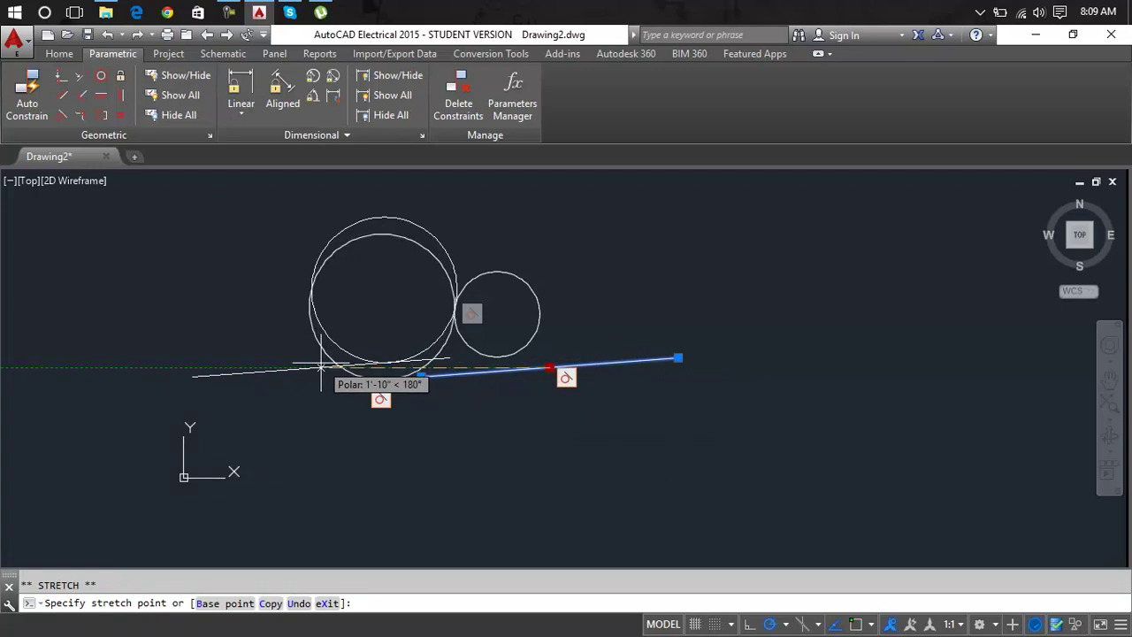
pyautogui.click(396, 368)
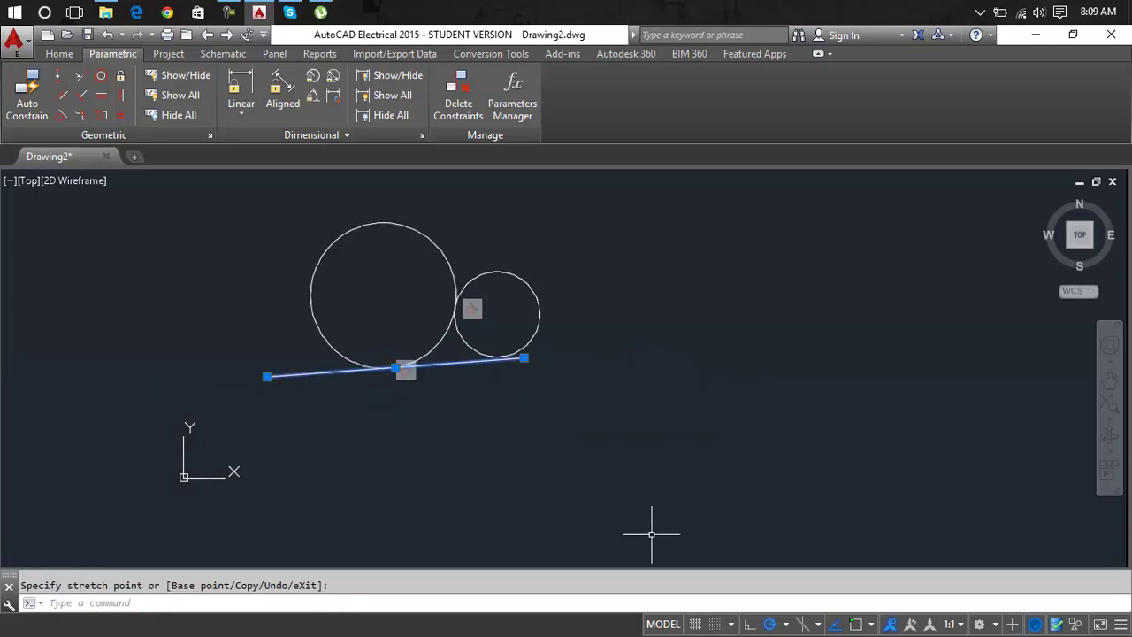
pyautogui.click(395, 368)
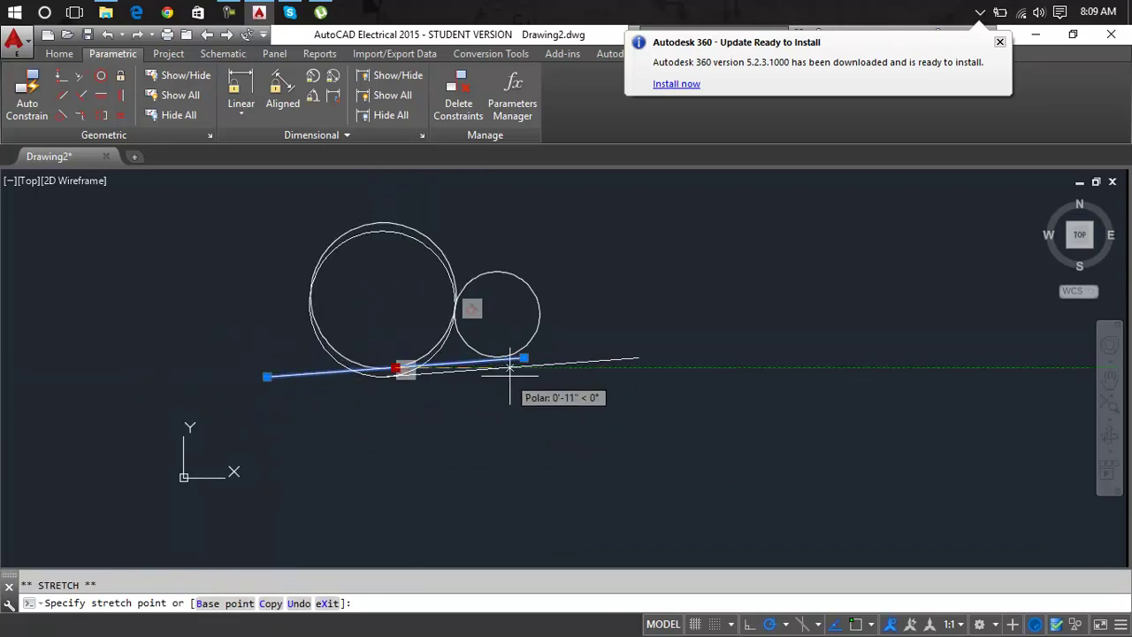
pyautogui.click(407, 379)
# - Move the small circle straight up by its center to test how the tangent constraints respond
pyautogui.click(537, 337)
pyautogui.click(535, 332)
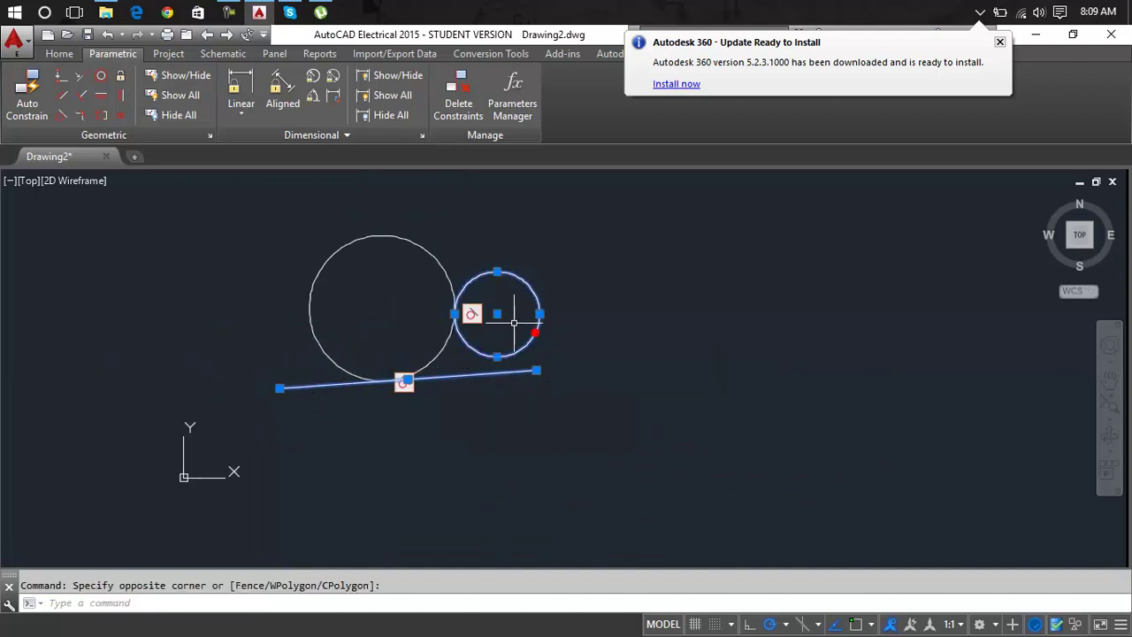
pyautogui.click(497, 314)
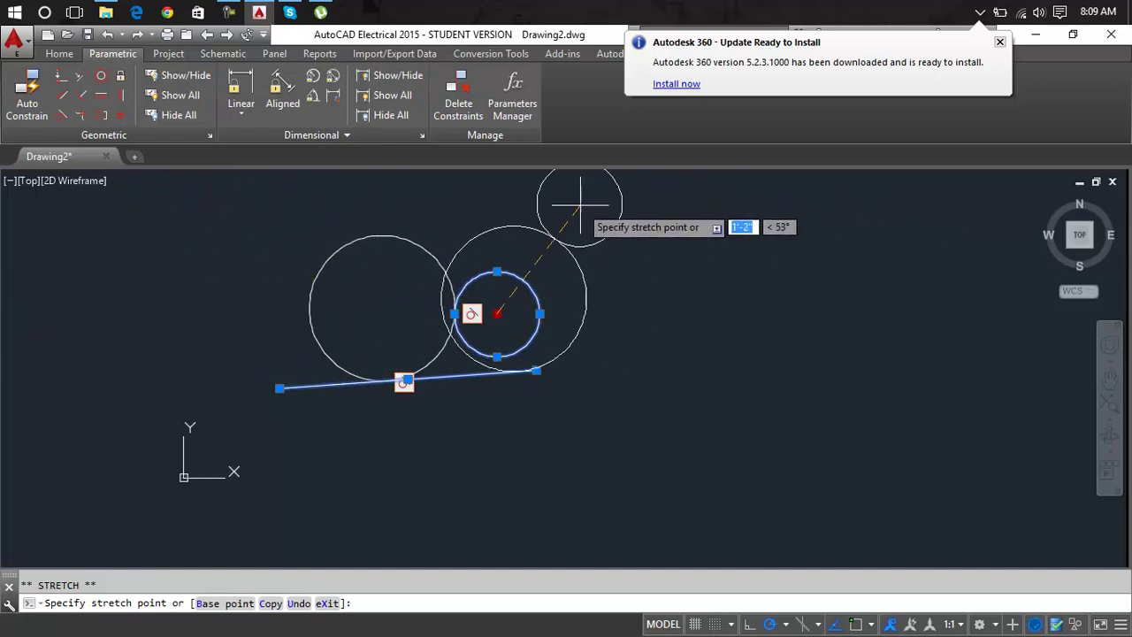
pyautogui.click(491, 216)
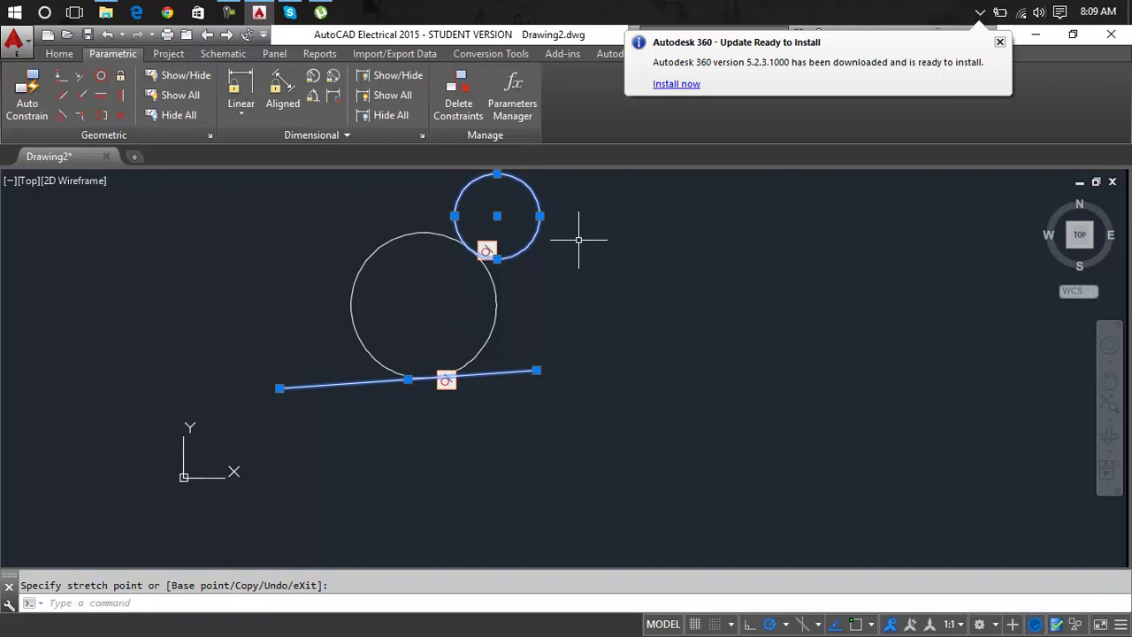
pyautogui.press('Escape')
# - Erase both circles and the line from the drawing
pyautogui.click(579, 230)
pyautogui.click(406, 364)
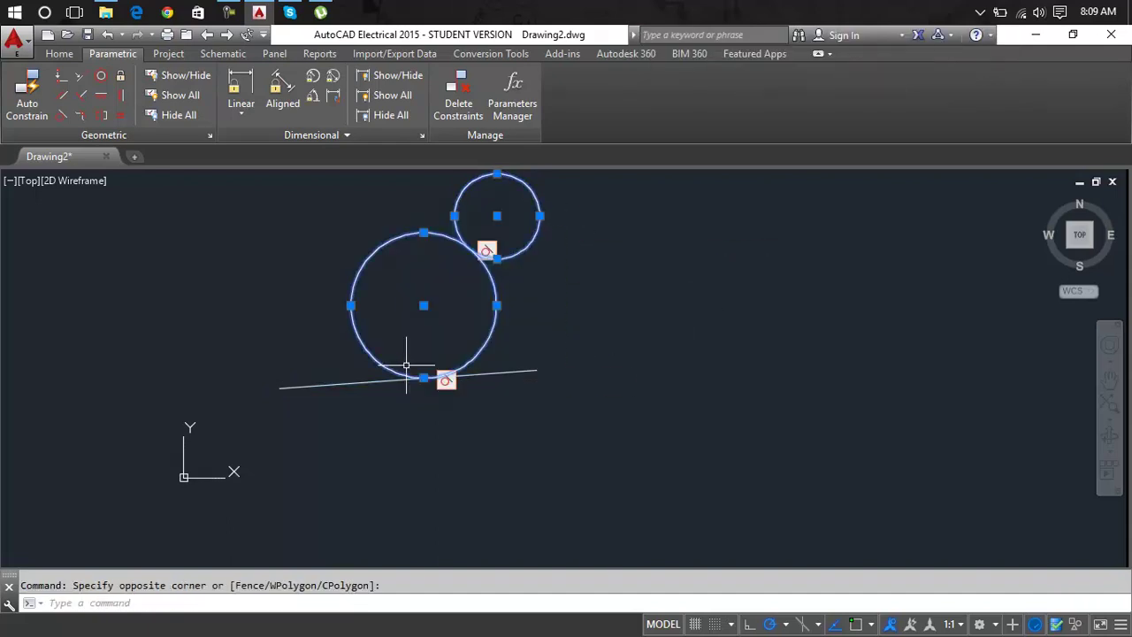
pyautogui.press('Delete')
pyautogui.click(443, 376)
pyautogui.press('Delete')
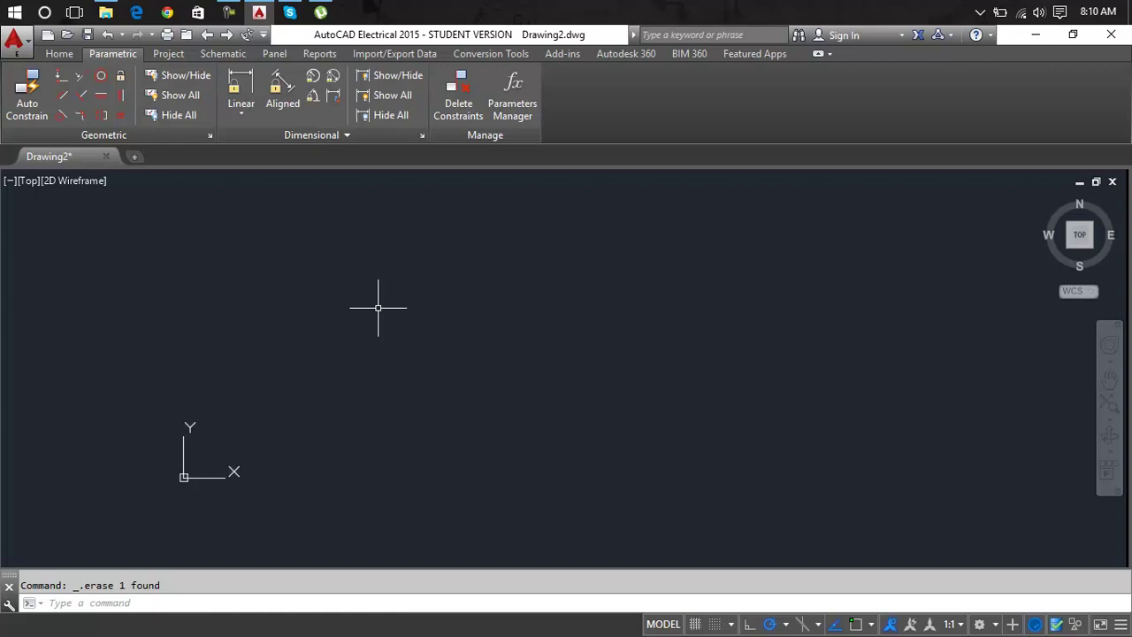
# - Draw an S-shaped spline through four points, with a crest followed by a trough and a rising end
pyautogui.write('pl')
pyautogui.press('Return')
pyautogui.click(261, 342)
pyautogui.click(392, 230)
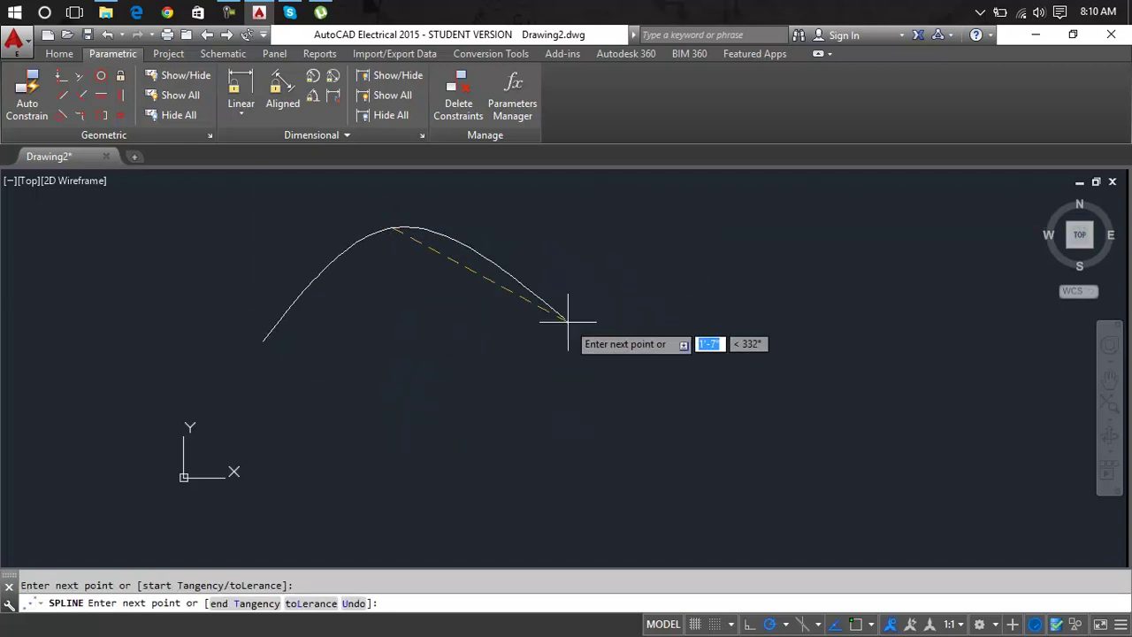
pyautogui.click(630, 398)
pyautogui.click(862, 227)
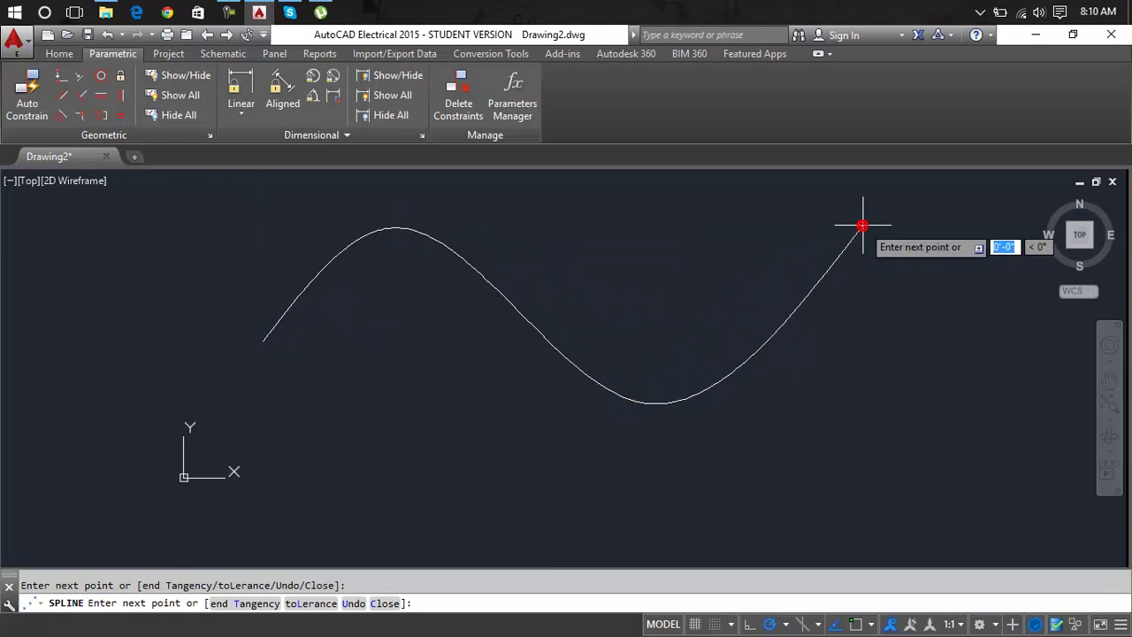
pyautogui.press('Return')
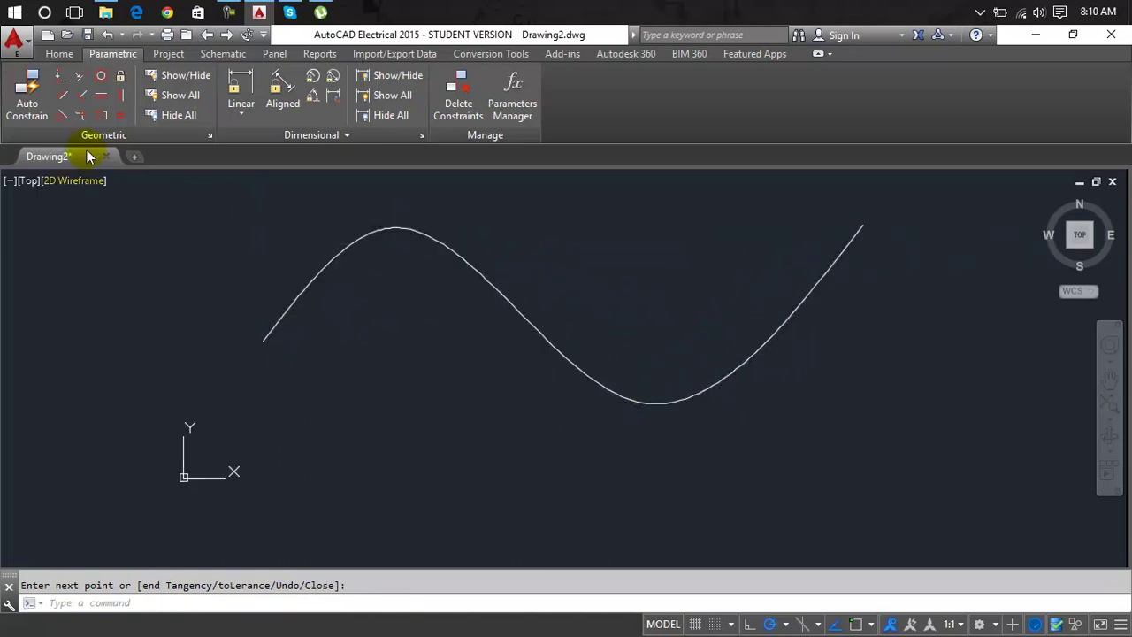
pyautogui.click(80, 117)
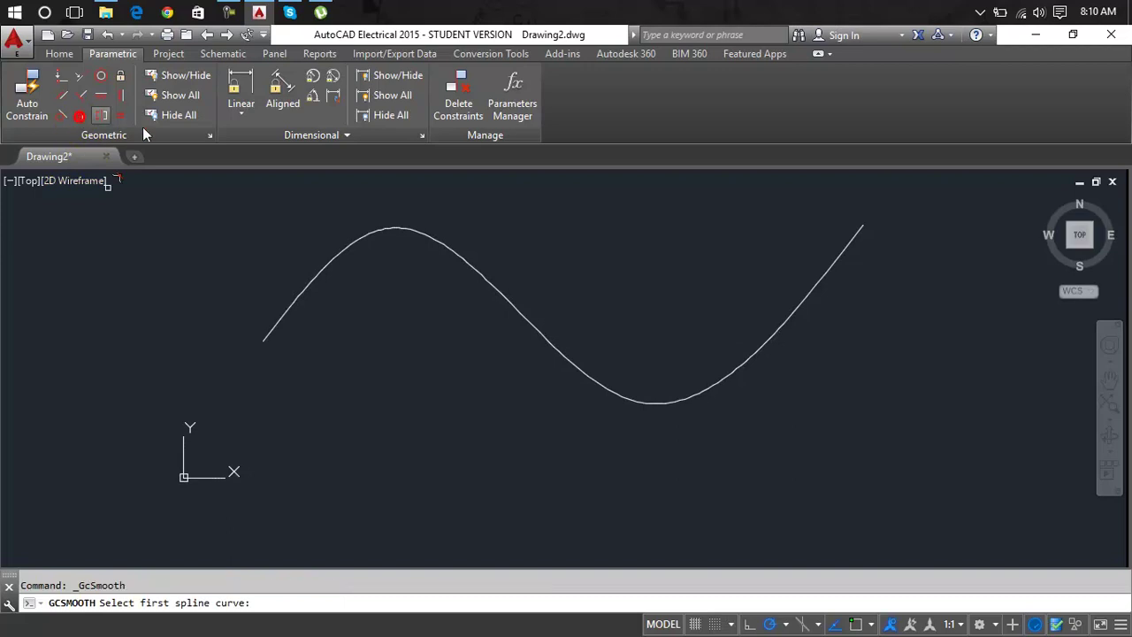
pyautogui.click(350, 246)
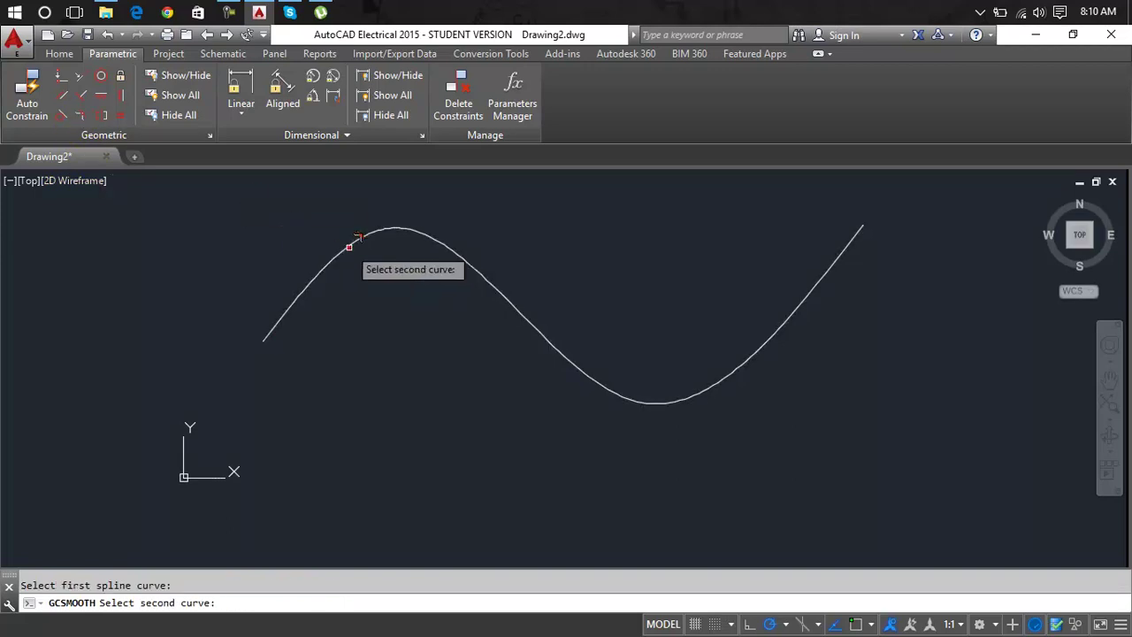
pyautogui.rightClick(391, 278)
pyautogui.press('Escape')
pyautogui.click(284, 316)
pyautogui.press('Escape')
# - Draw a second four-point spline below the first, ending in a sharp upturn under its trough
pyautogui.write('s')
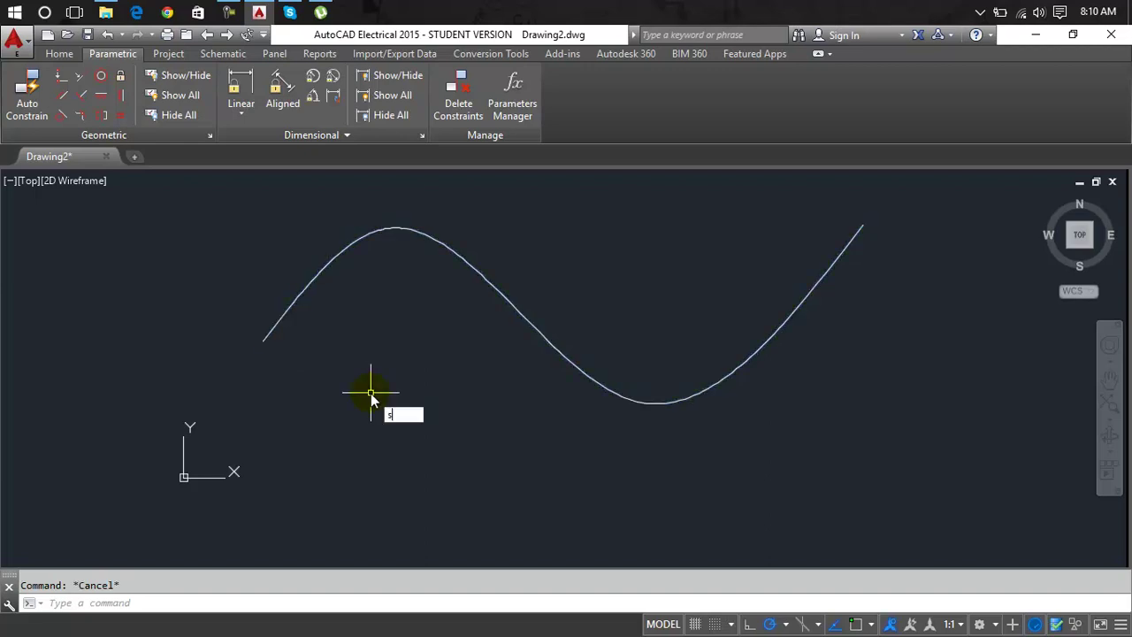
pyautogui.write('pl')
pyautogui.press('Return')
pyautogui.click(315, 456)
pyautogui.click(360, 333)
pyautogui.click(725, 558)
pyautogui.click(732, 445)
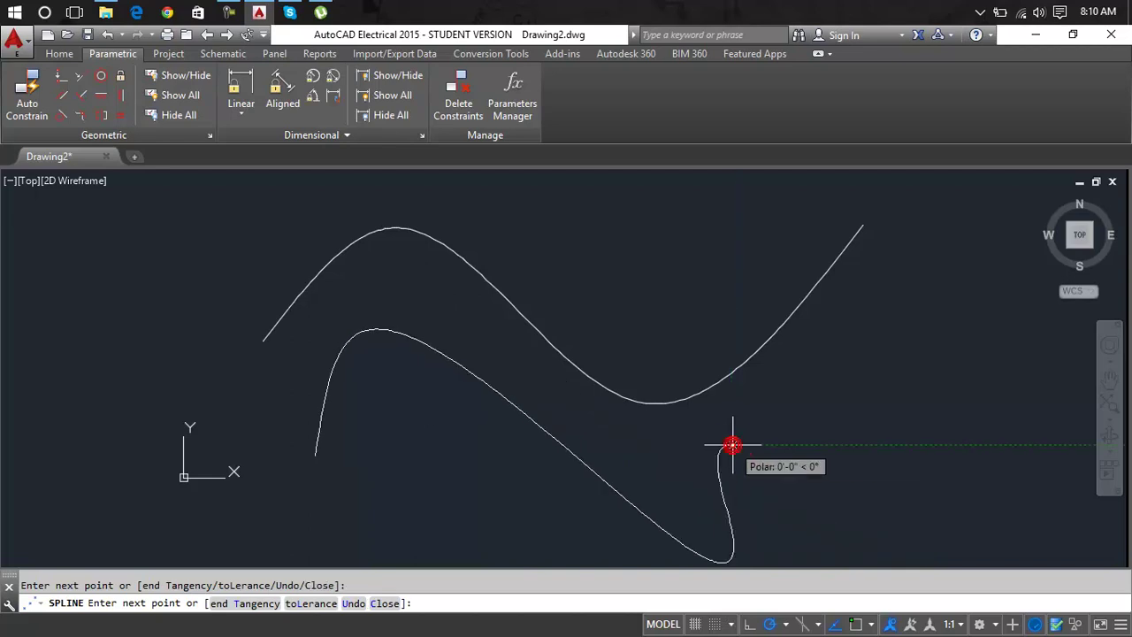
pyautogui.press('Return')
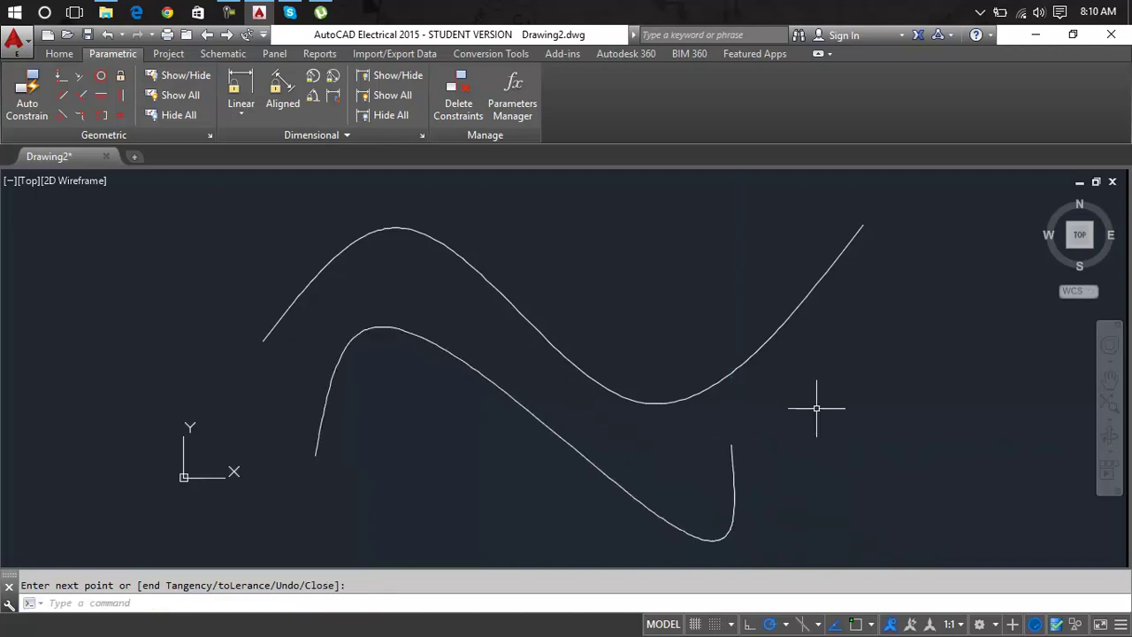
# - Apply a Smooth constraint joining the left end of the upper spline to the left end of the lower spline
pyautogui.click(80, 118)
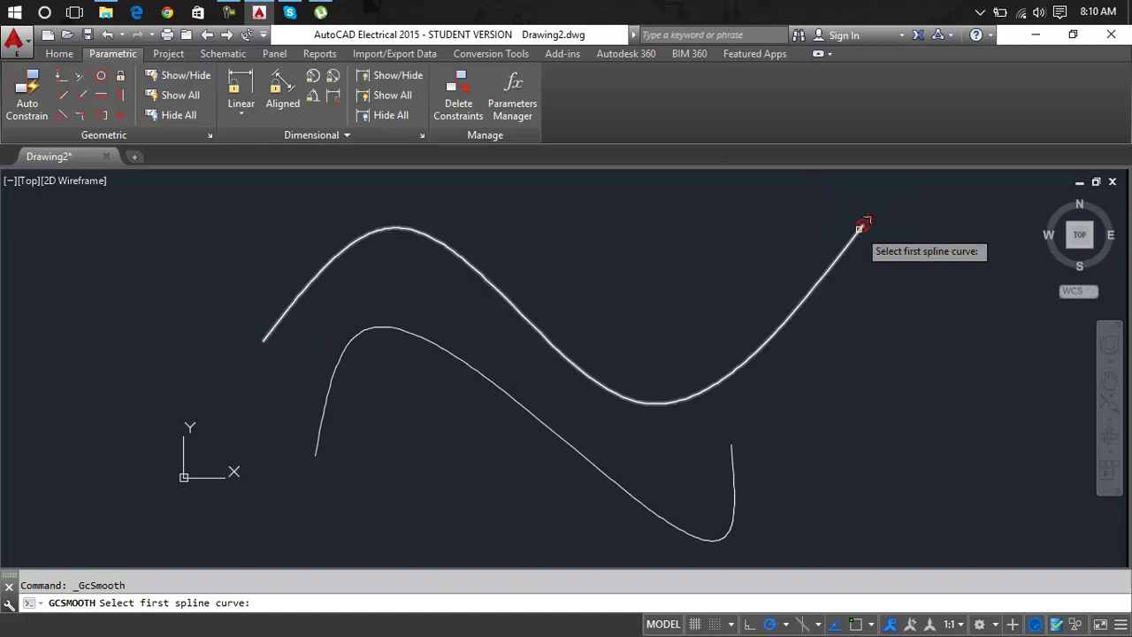
pyautogui.click(265, 337)
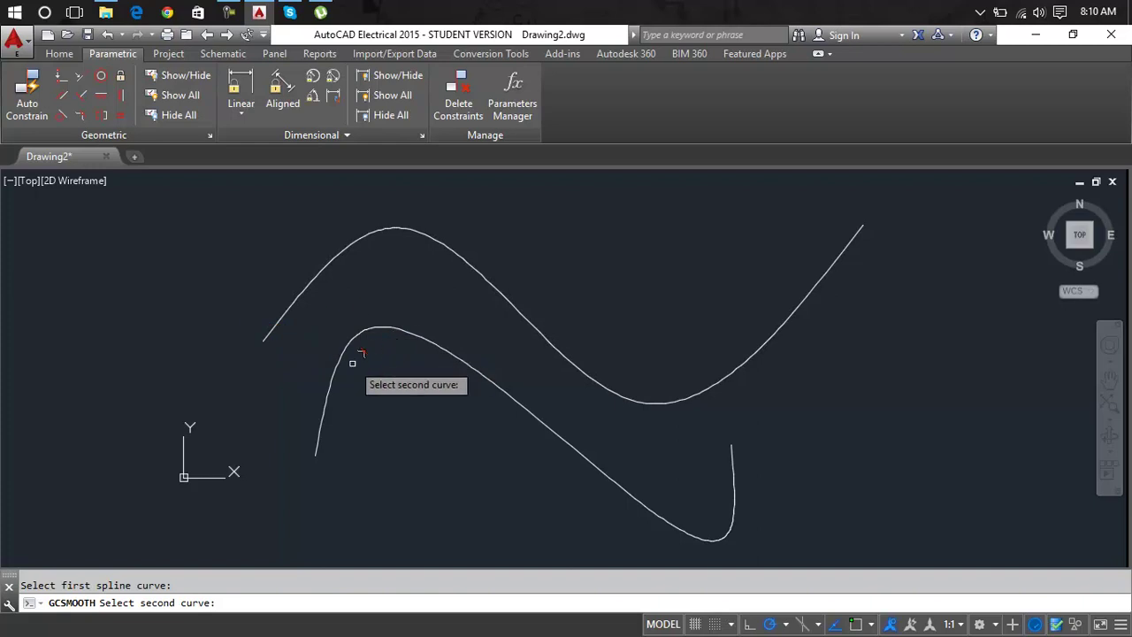
pyautogui.click(324, 420)
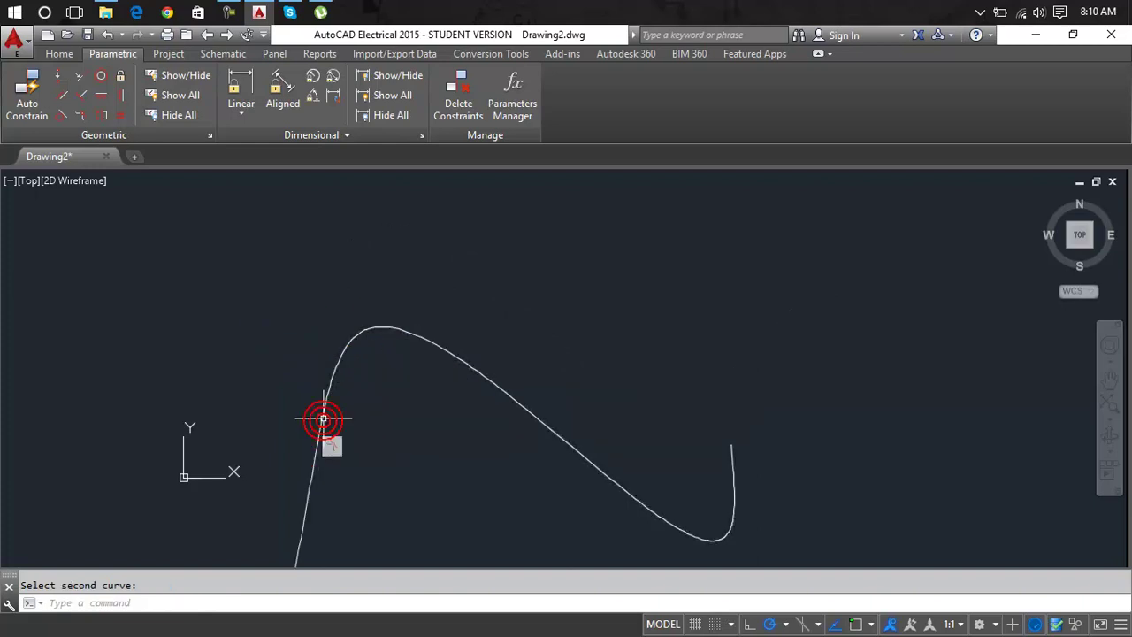
pyautogui.scroll(-2, 536, 349)
pyautogui.moveTo(544, 400); pyautogui.dragTo(574, 205, button='middle')
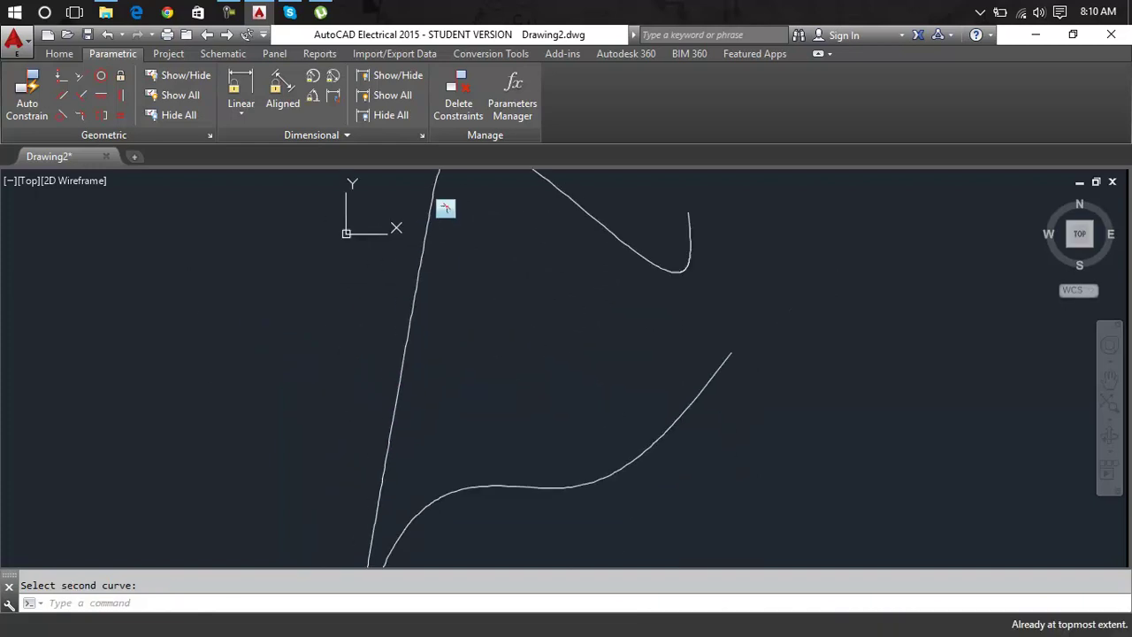
pyautogui.scroll(-1, 463, 477)
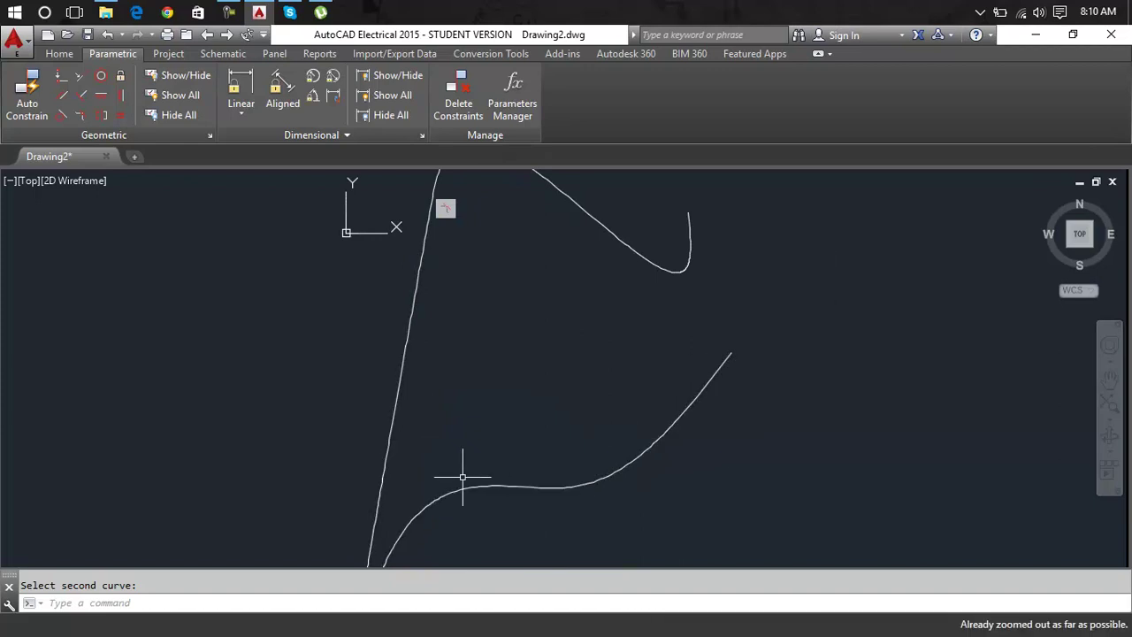
# - Draw a four-point spline in the empty area right of the joined splines, with a crest, a trough and a short upturned end
pyautogui.press('Return')
pyautogui.press('Return')
pyautogui.moveTo(563, 383); pyautogui.dragTo(413, 387, button='middle')
pyautogui.scroll(2, 390, 324)
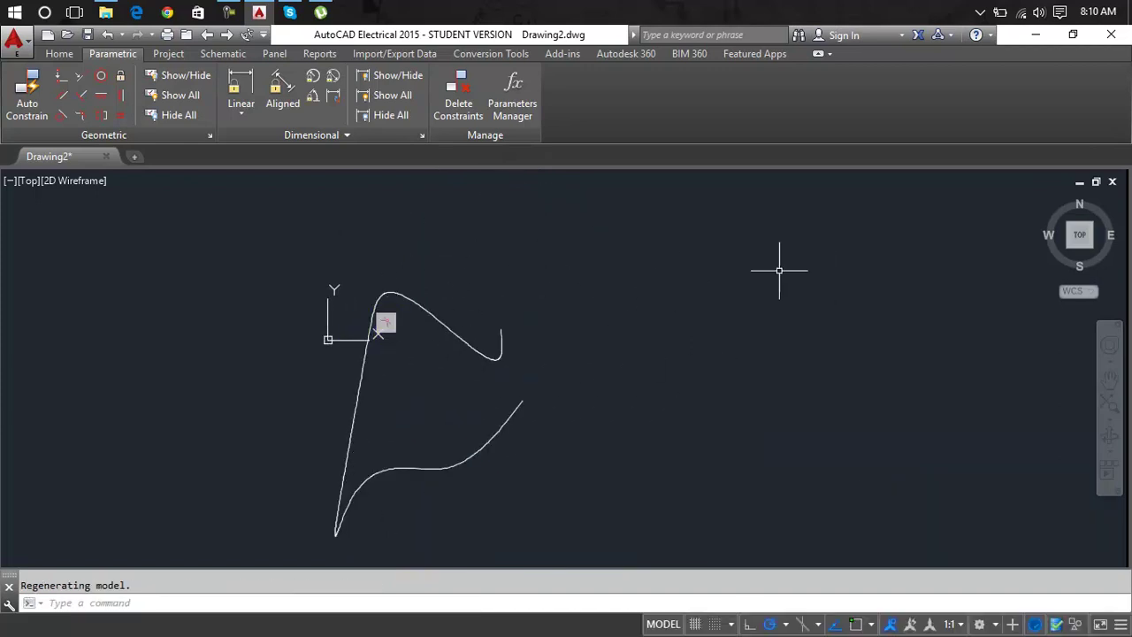
pyautogui.write('spl')
pyautogui.press('Return')
pyautogui.click(668, 336)
pyautogui.click(762, 226)
pyautogui.click(999, 329)
pyautogui.click(997, 263)
pyautogui.press('Return')
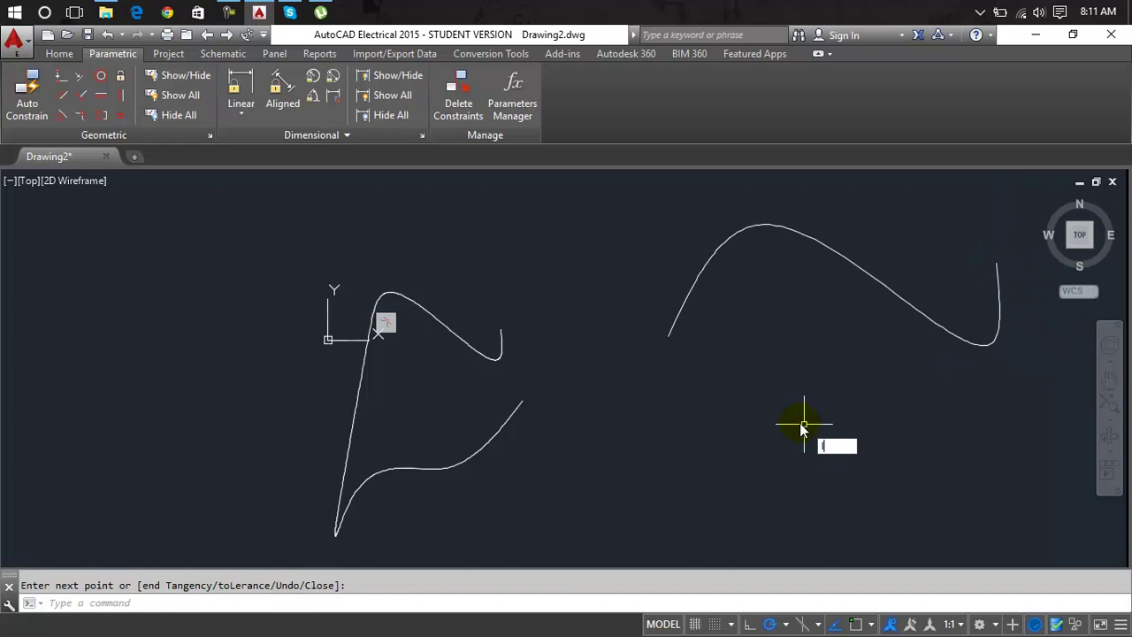
# - Draw a nearly horizontal line below the new spline, spanning most of its width
pyautogui.write('l')
pyautogui.press('Return')
pyautogui.click(663, 422)
pyautogui.click(969, 413)
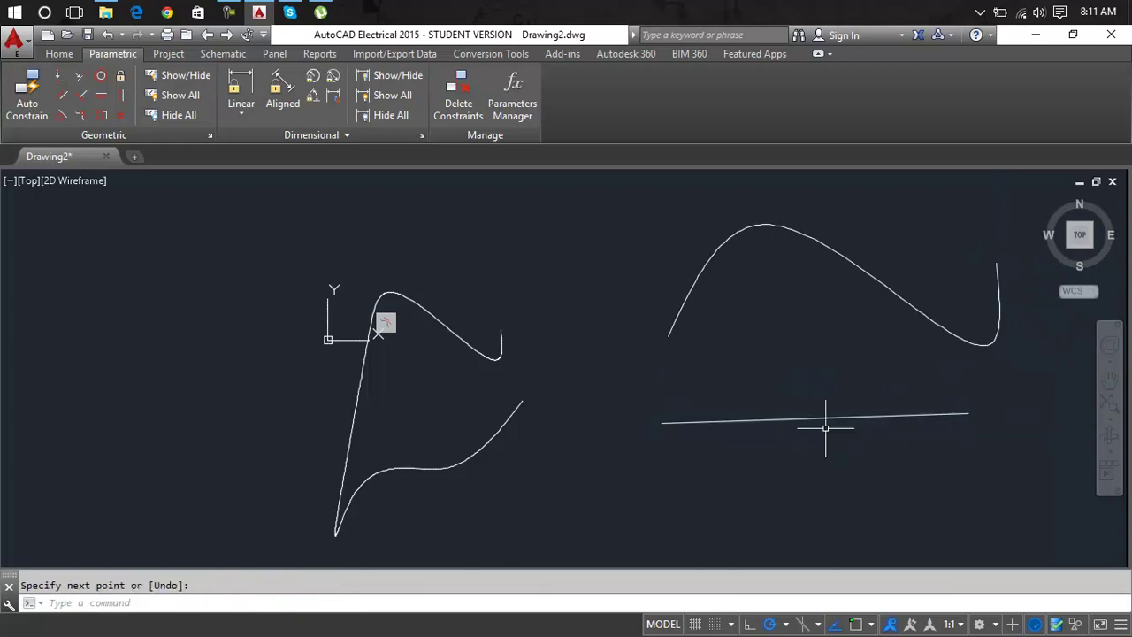
# - Apply a Smooth constraint between the left end of the new spline and the left end of the line below it
pyautogui.click(80, 117)
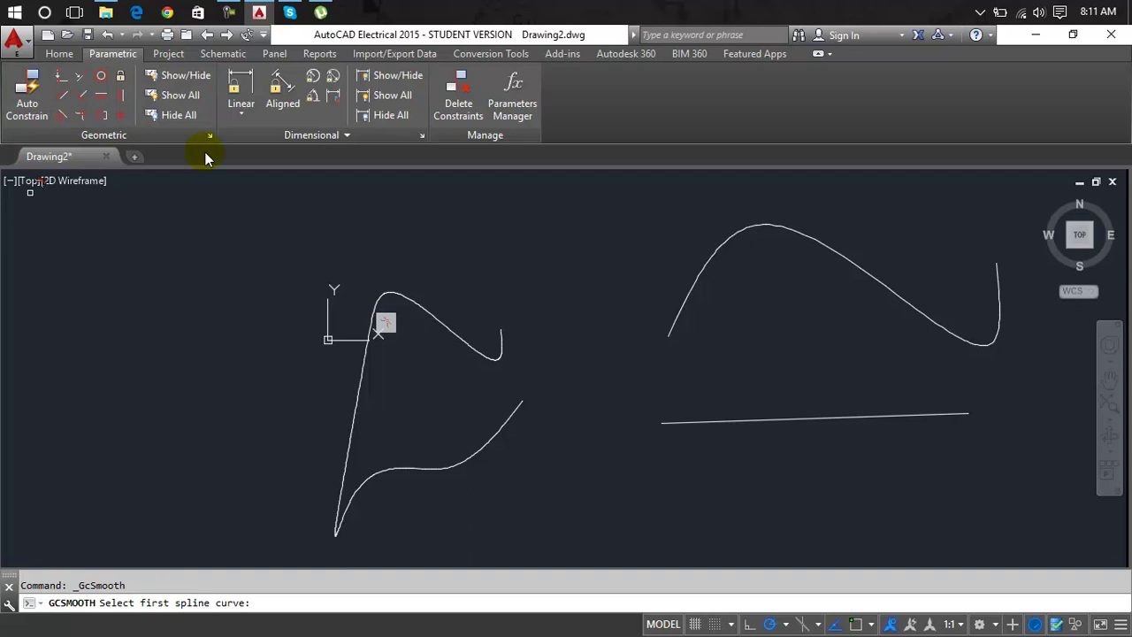
pyautogui.click(670, 332)
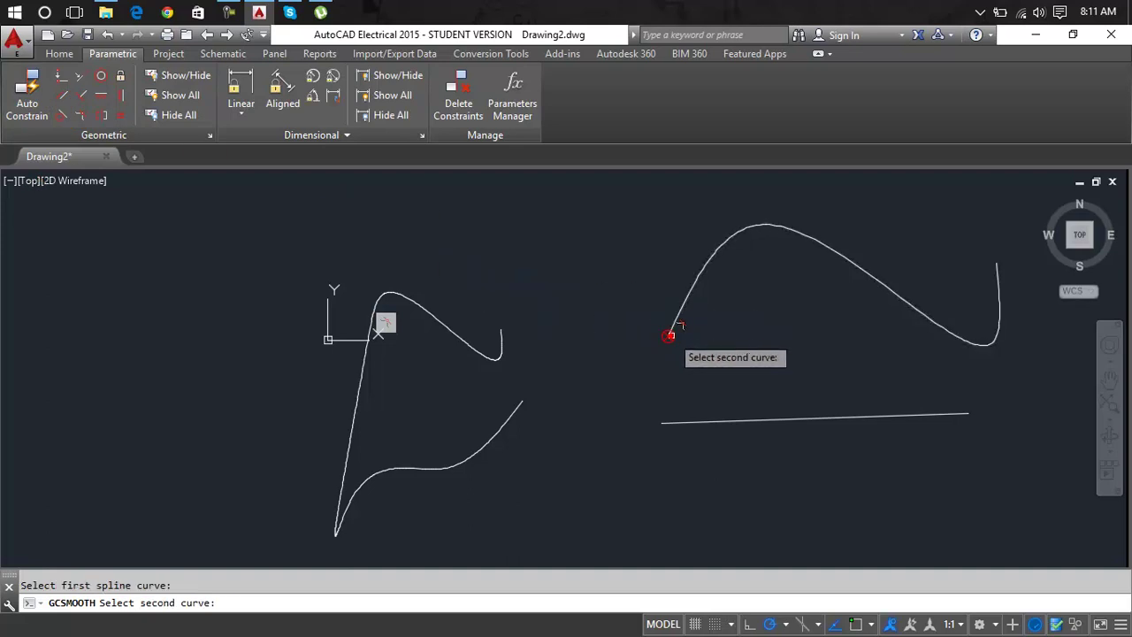
pyautogui.click(663, 422)
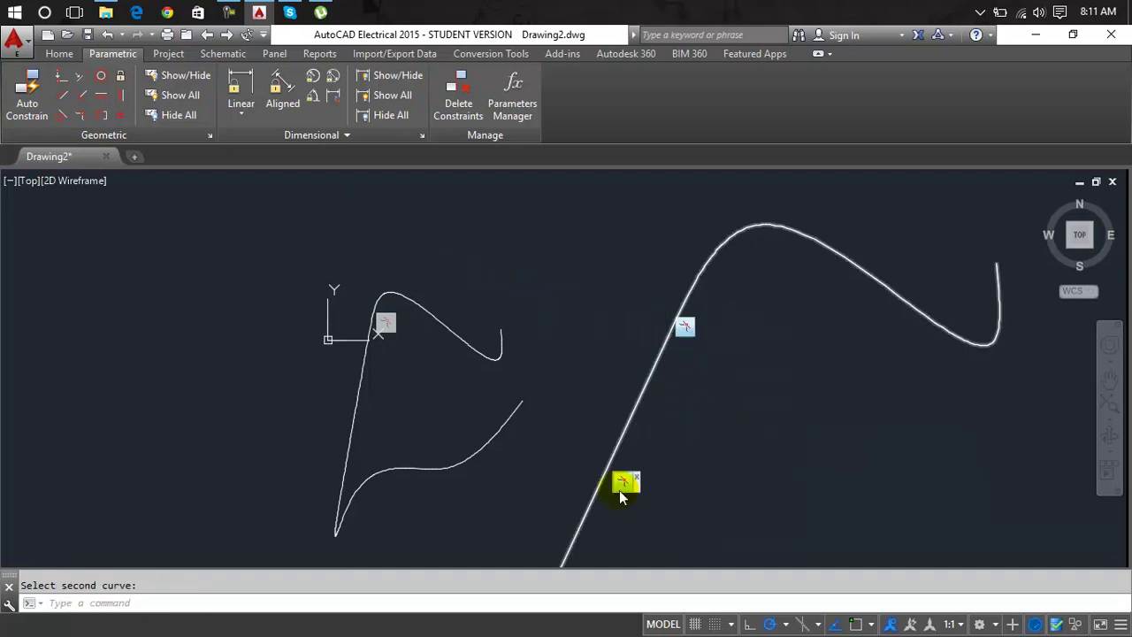
# - Erase all the splines and the line from the drawing
pyautogui.scroll(-5, 633, 475)
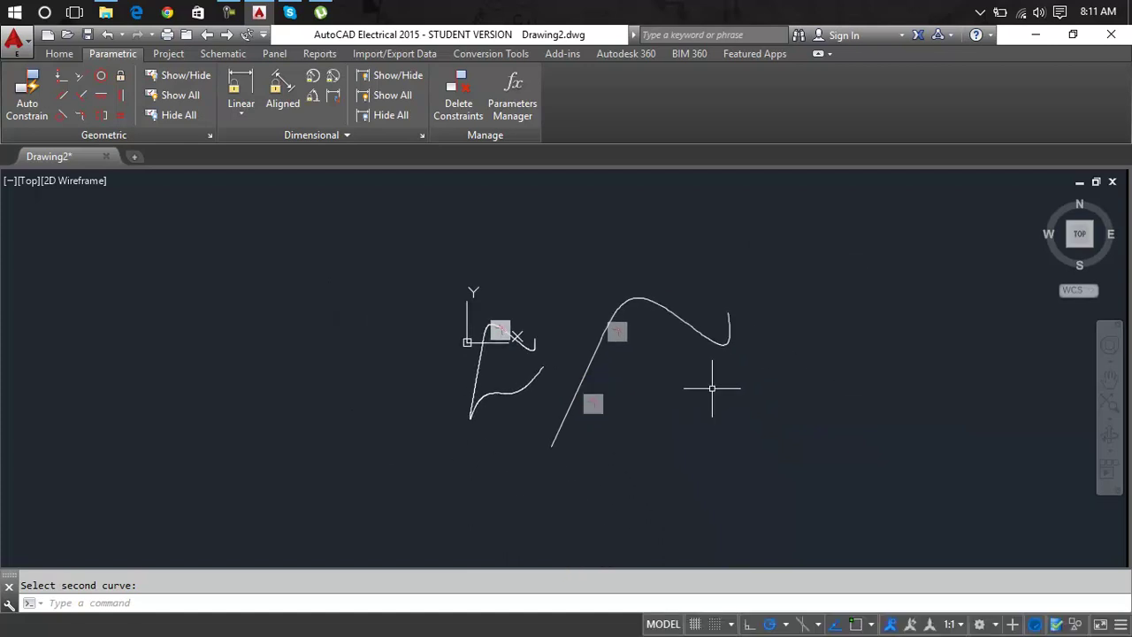
pyautogui.click(862, 266)
pyautogui.click(175, 452)
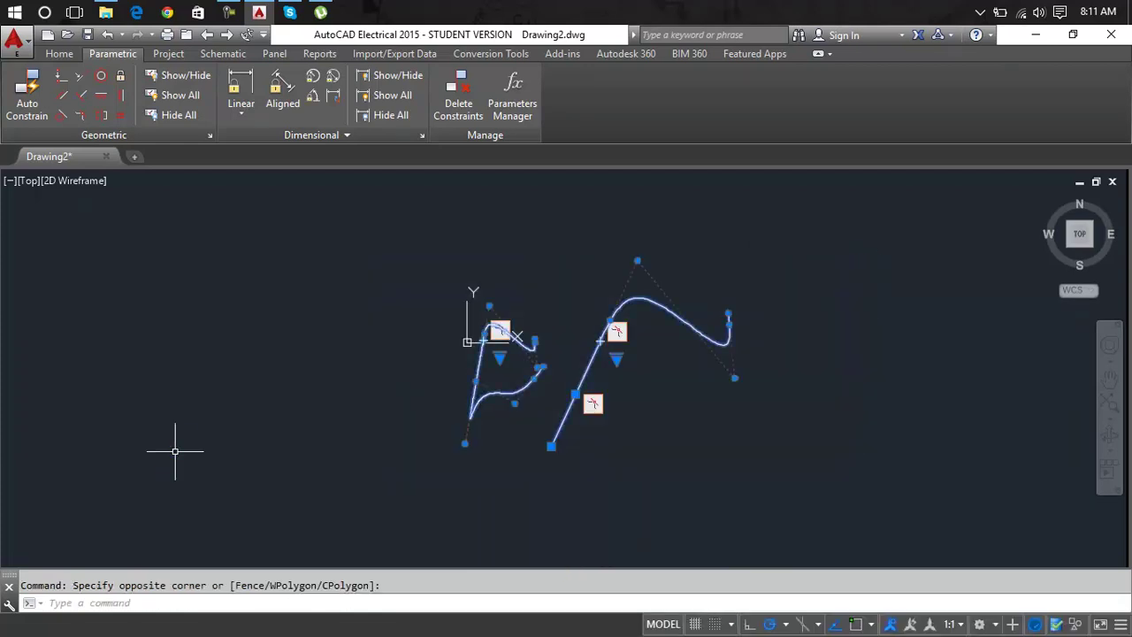
pyautogui.press('Delete')
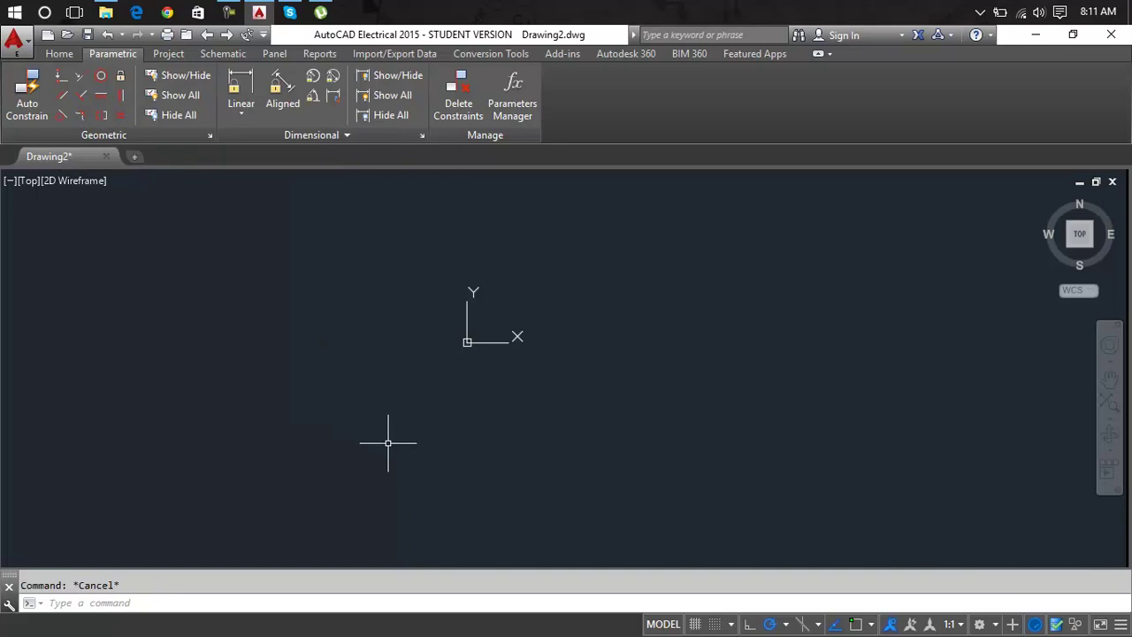
# - Draw a long vertical line and a shorter vertical line to its right
pyautogui.press('Return')
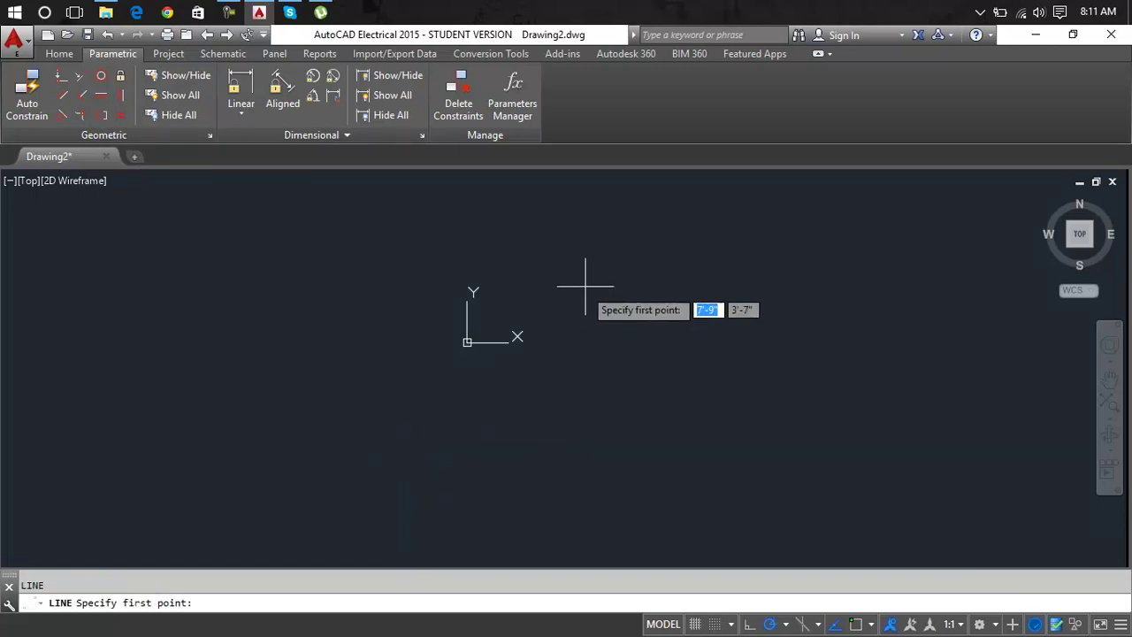
pyautogui.click(590, 236)
pyautogui.click(590, 479)
pyautogui.press('Return')
pyautogui.press('Return')
pyautogui.click(651, 325)
pyautogui.click(651, 454)
pyautogui.press('Return')
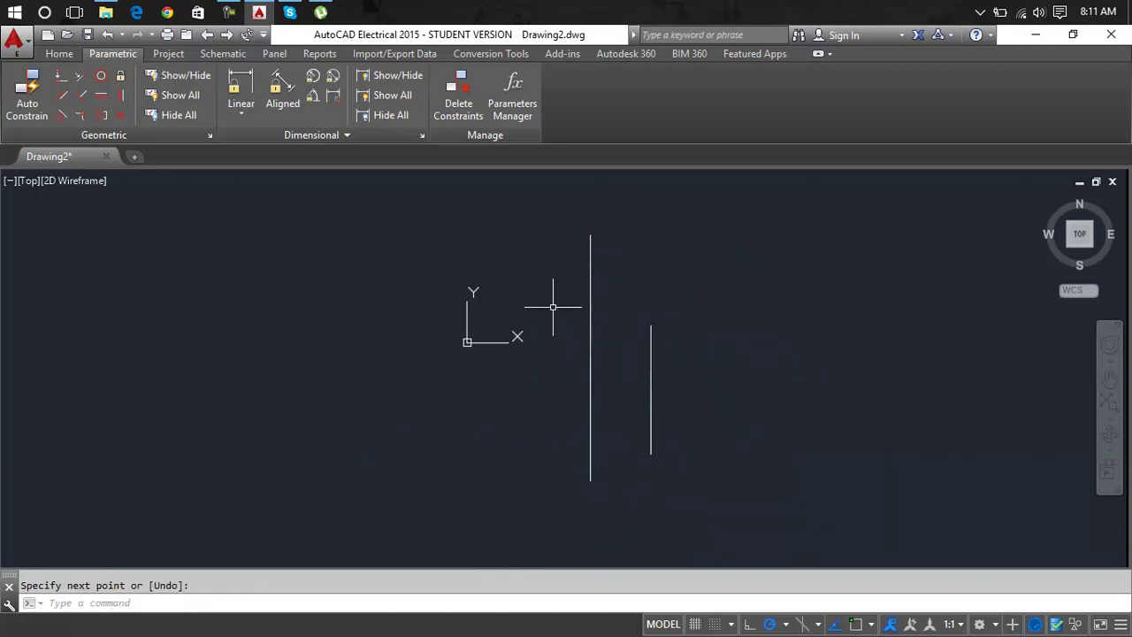
pyautogui.click(102, 120)
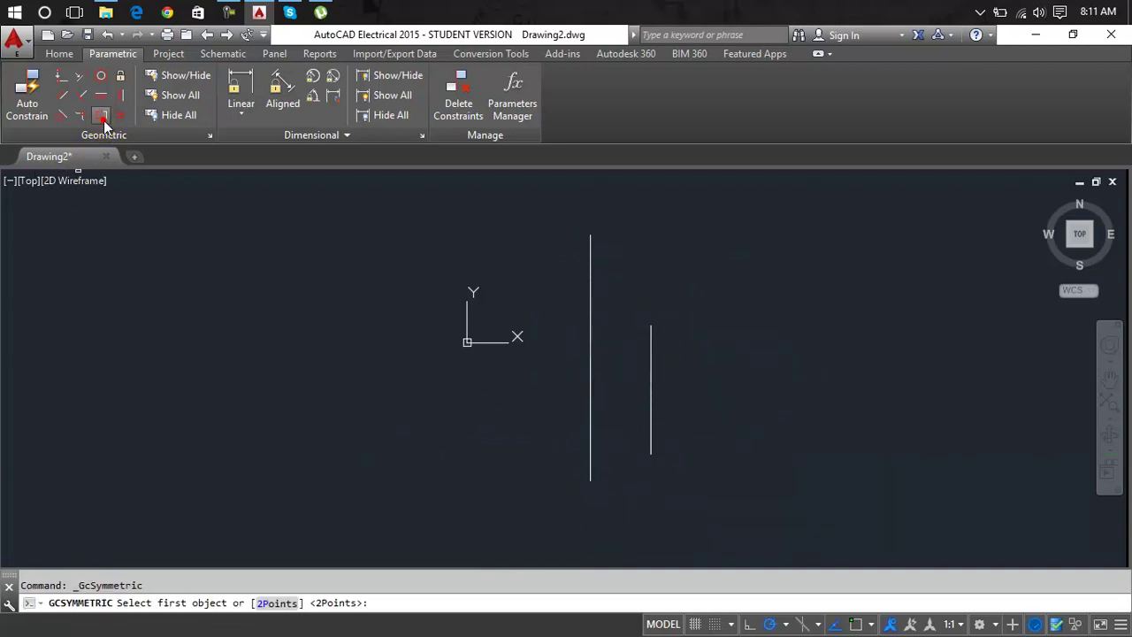
pyautogui.click(654, 371)
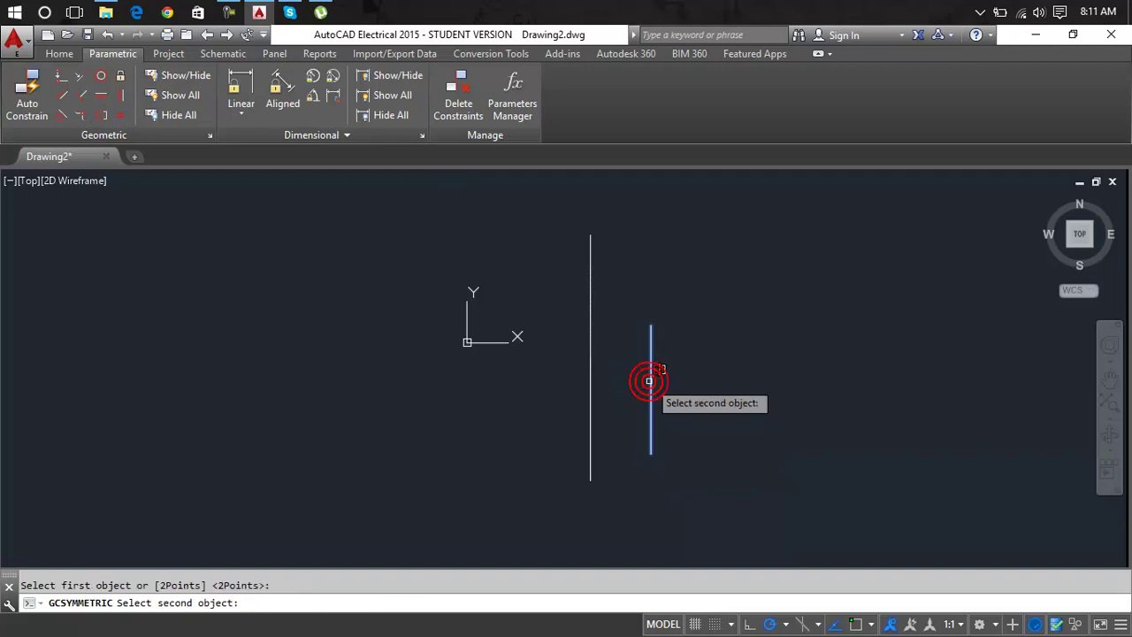
pyautogui.click(599, 334)
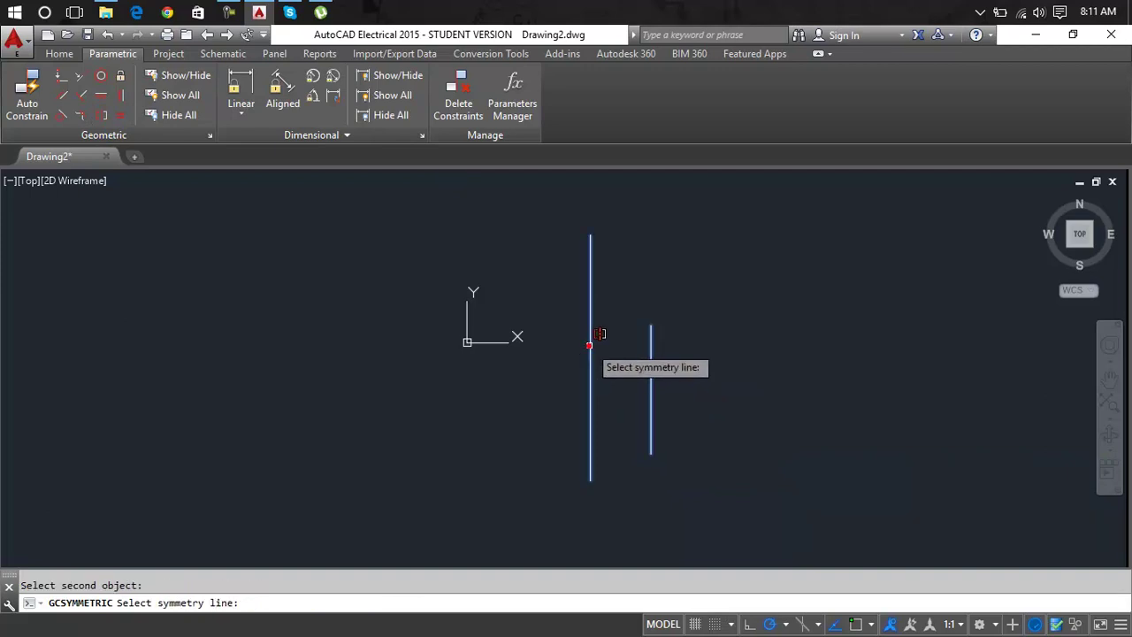
pyautogui.rightClick(630, 290)
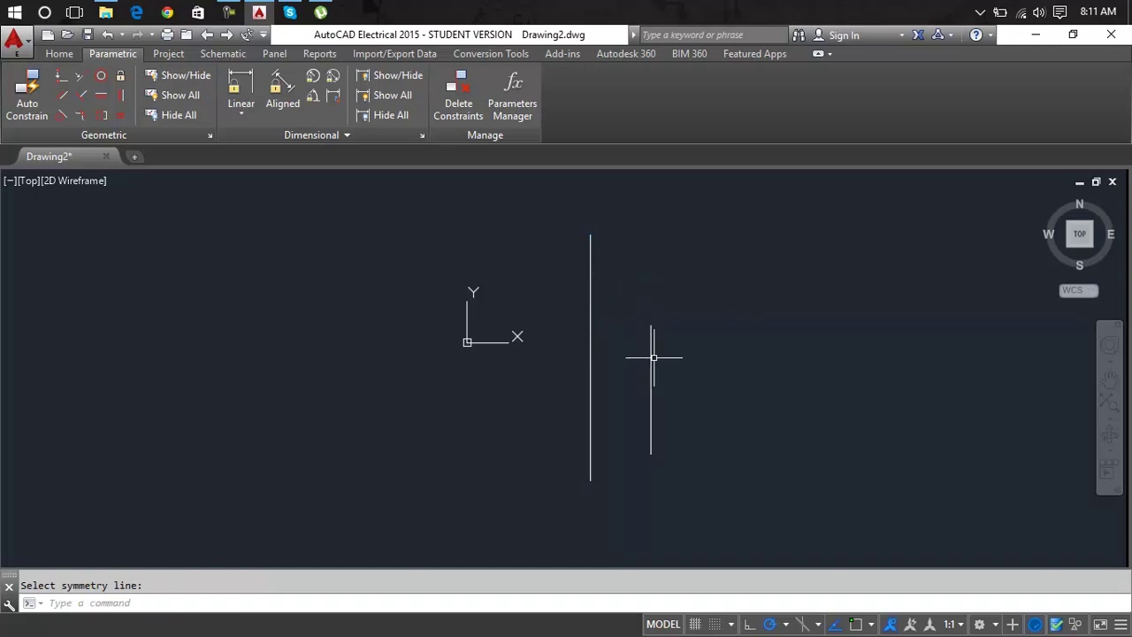
pyautogui.click(101, 115)
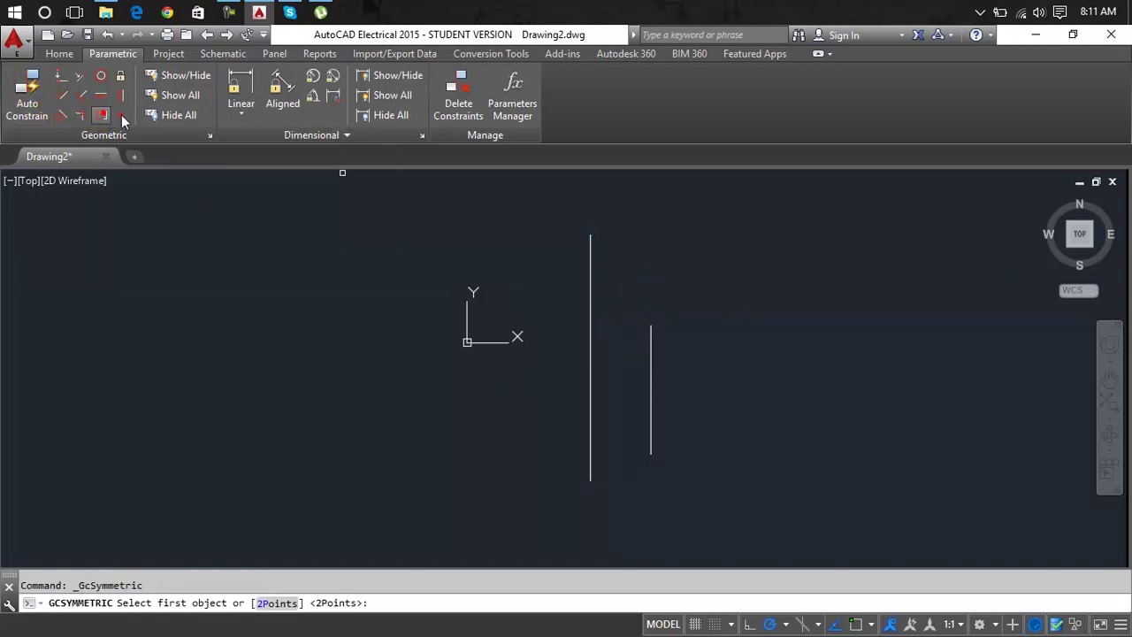
pyautogui.click(650, 329)
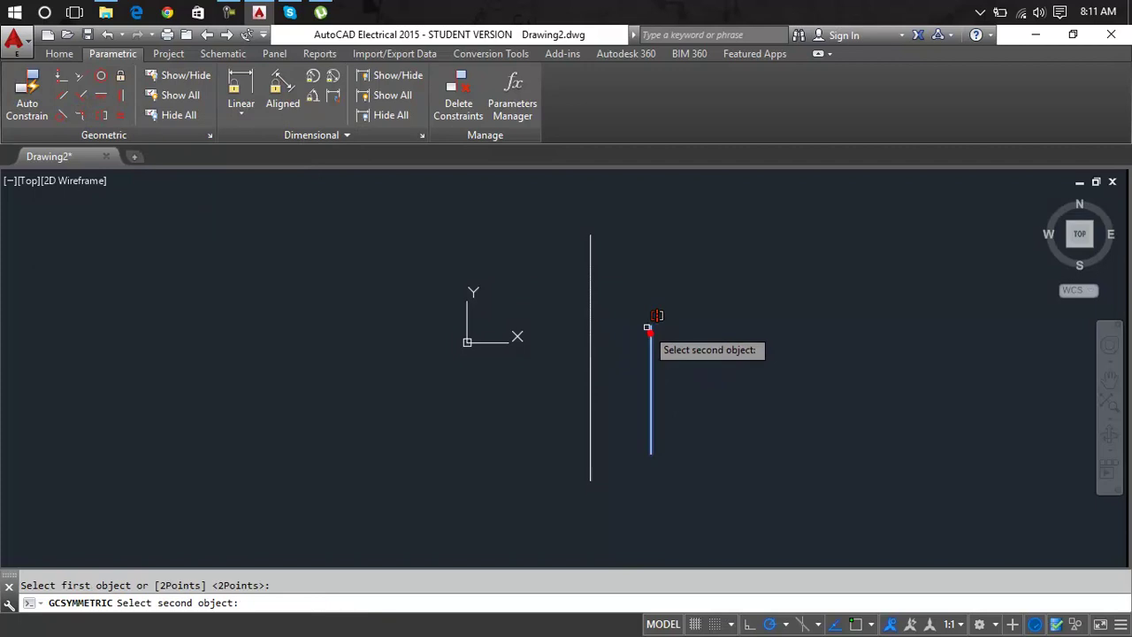
pyautogui.click(590, 245)
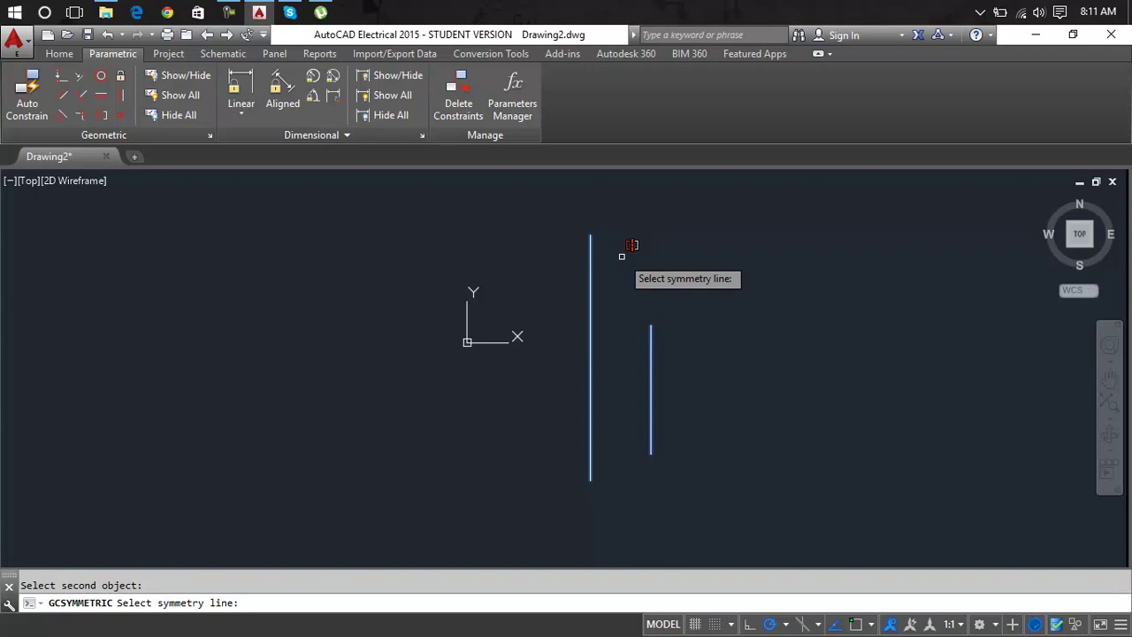
pyautogui.press('Escape')
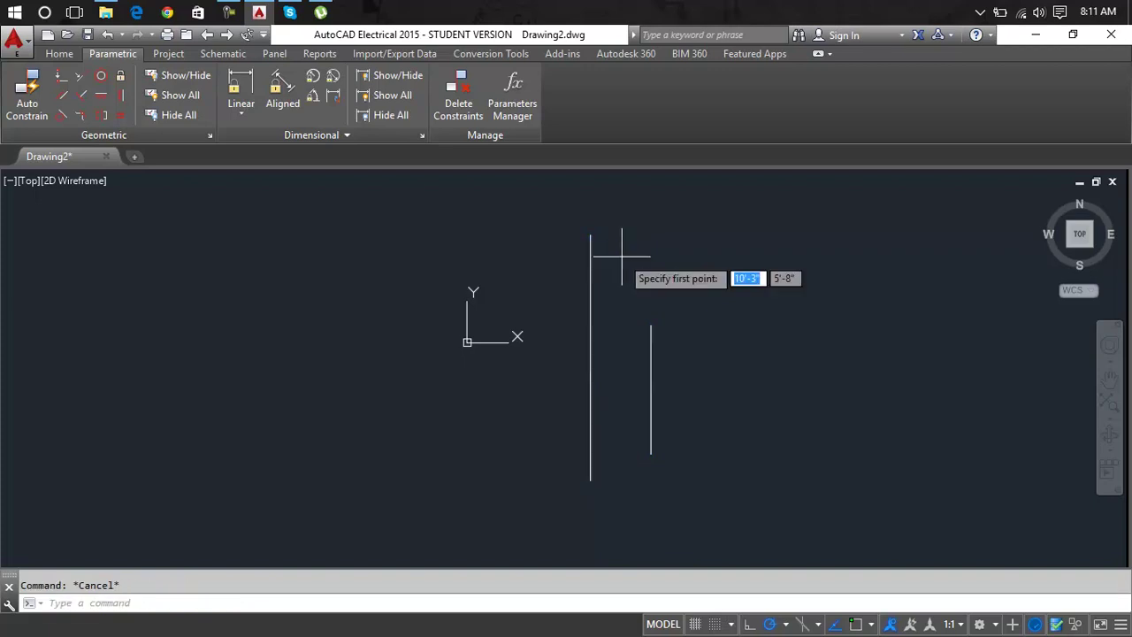
# - Draw a third, shorter vertical line on the left side of the long line
pyautogui.press('Return')
pyautogui.click(540, 320)
pyautogui.click(541, 475)
pyautogui.press('Return')
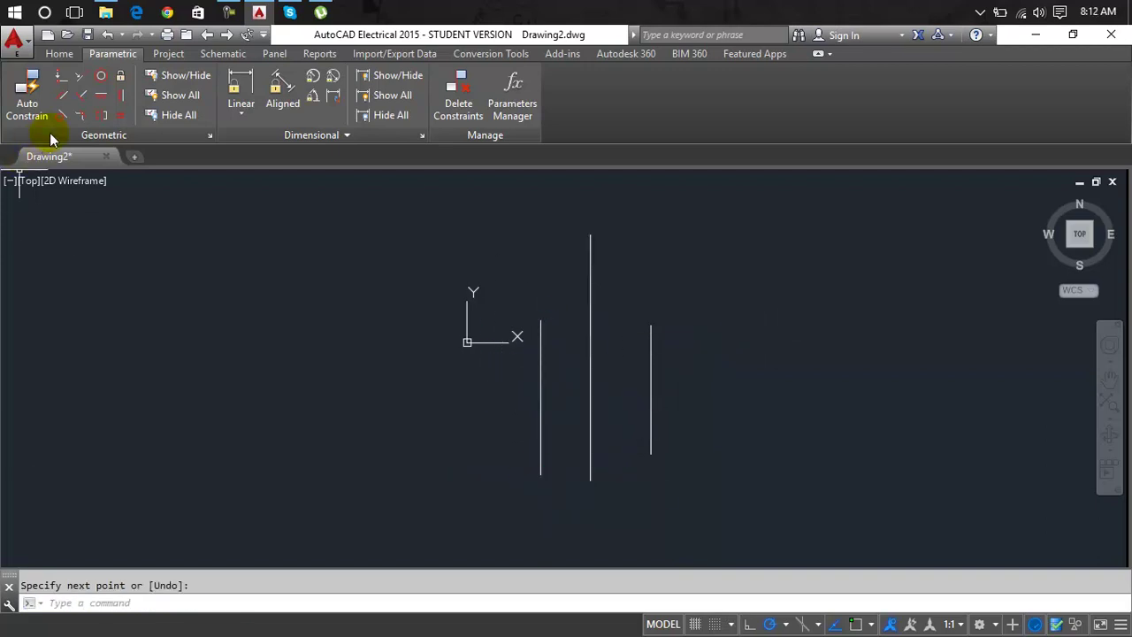
# - Try a Symmetric constraint on the left and long middle lines about the right line, and undo it
pyautogui.click(101, 115)
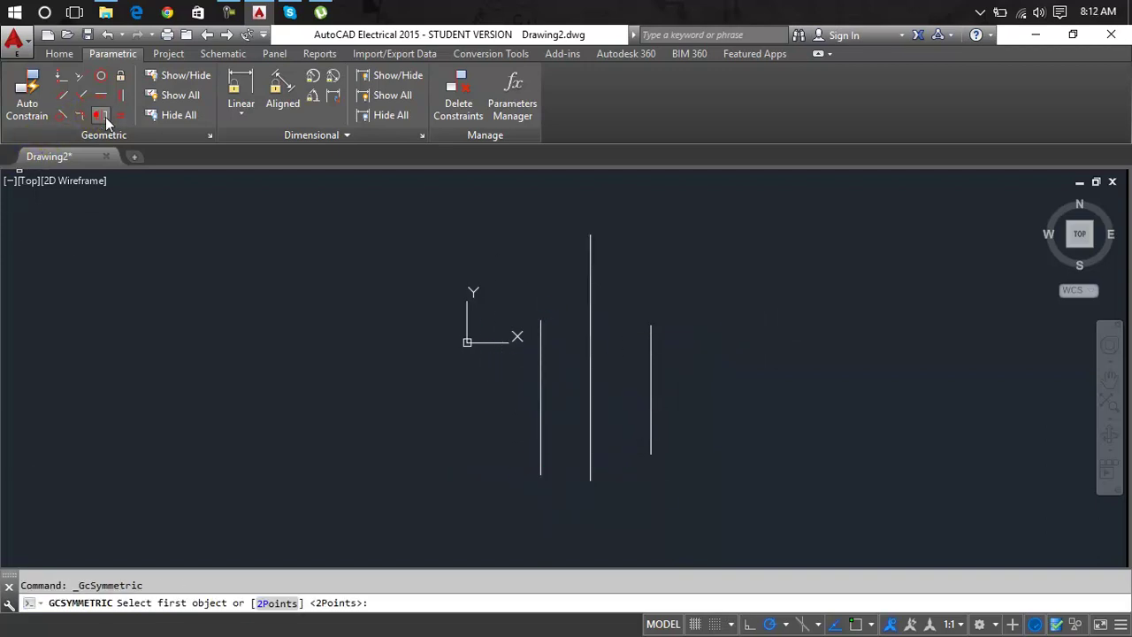
pyautogui.click(543, 333)
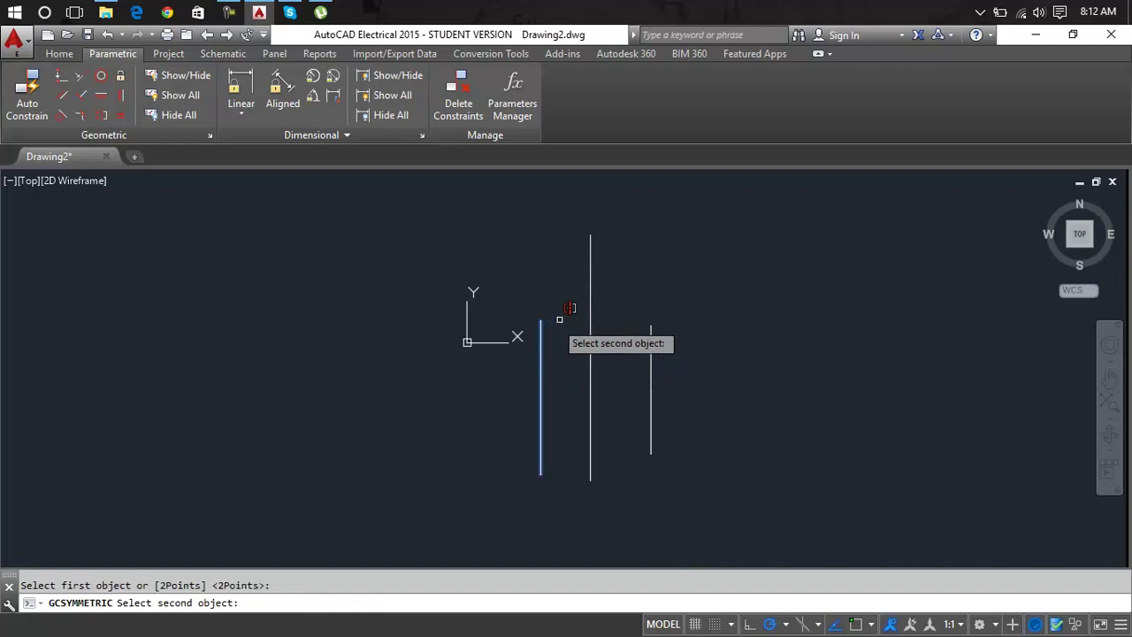
pyautogui.click(602, 291)
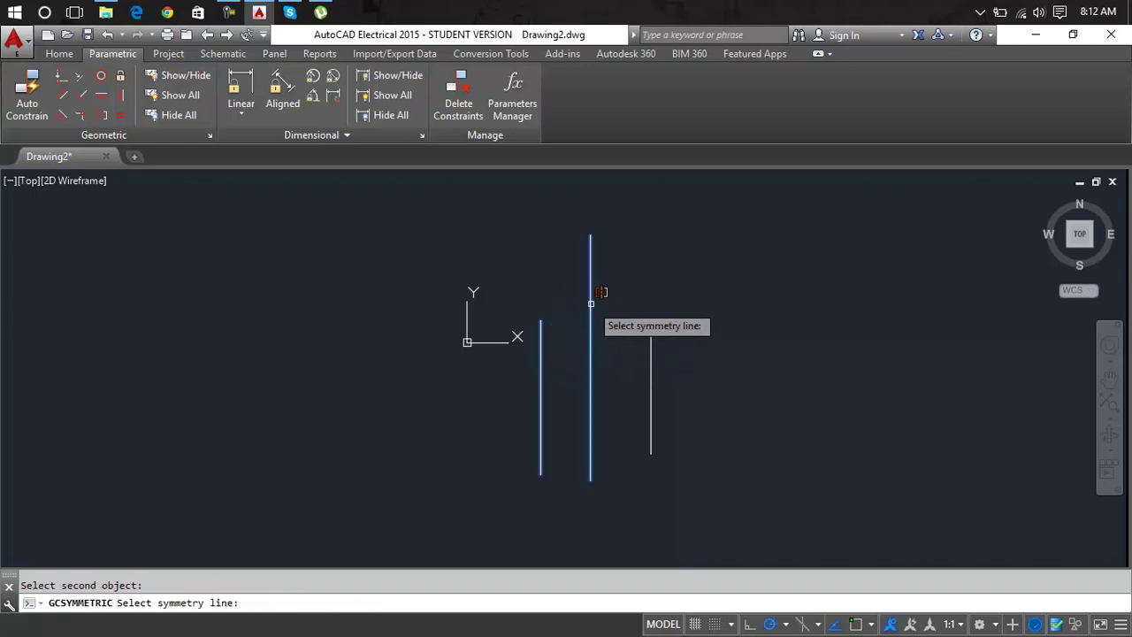
pyautogui.click(650, 347)
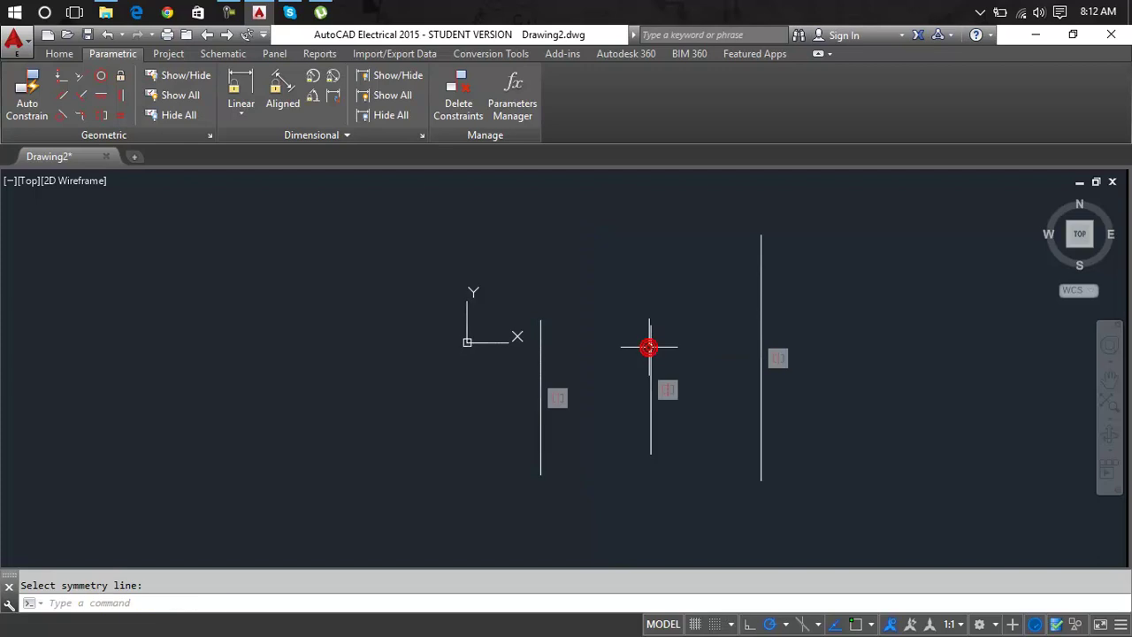
pyautogui.hotkey('ctrl', 'z')
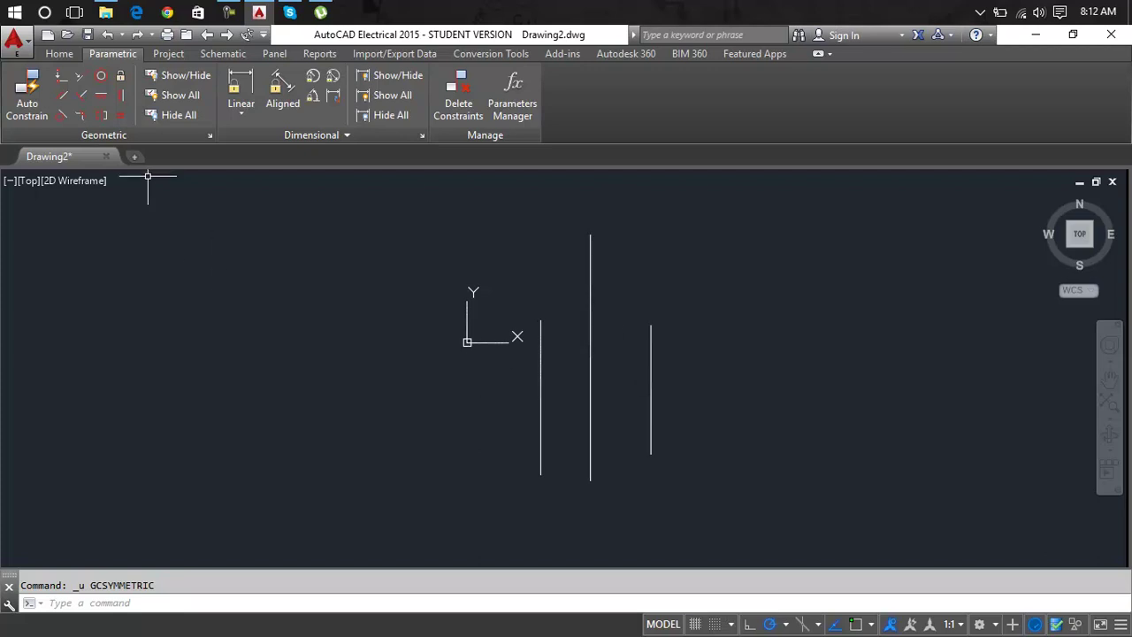
# - Apply a Symmetric constraint to the left and right short lines, using the long middle line as the symmetry line
pyautogui.click(100, 115)
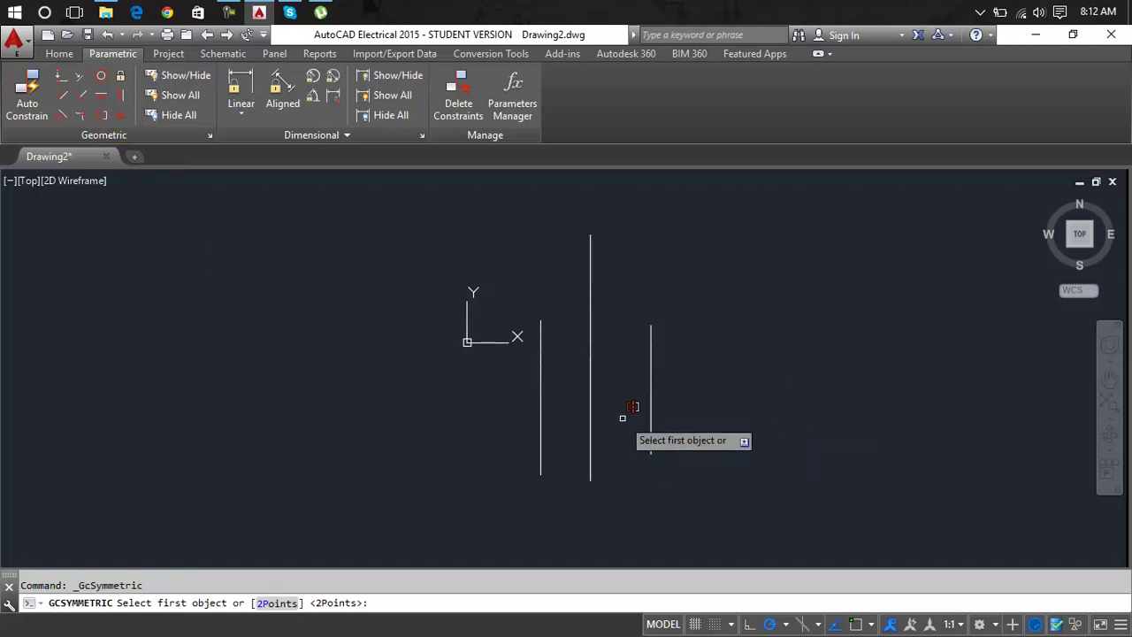
pyautogui.click(541, 367)
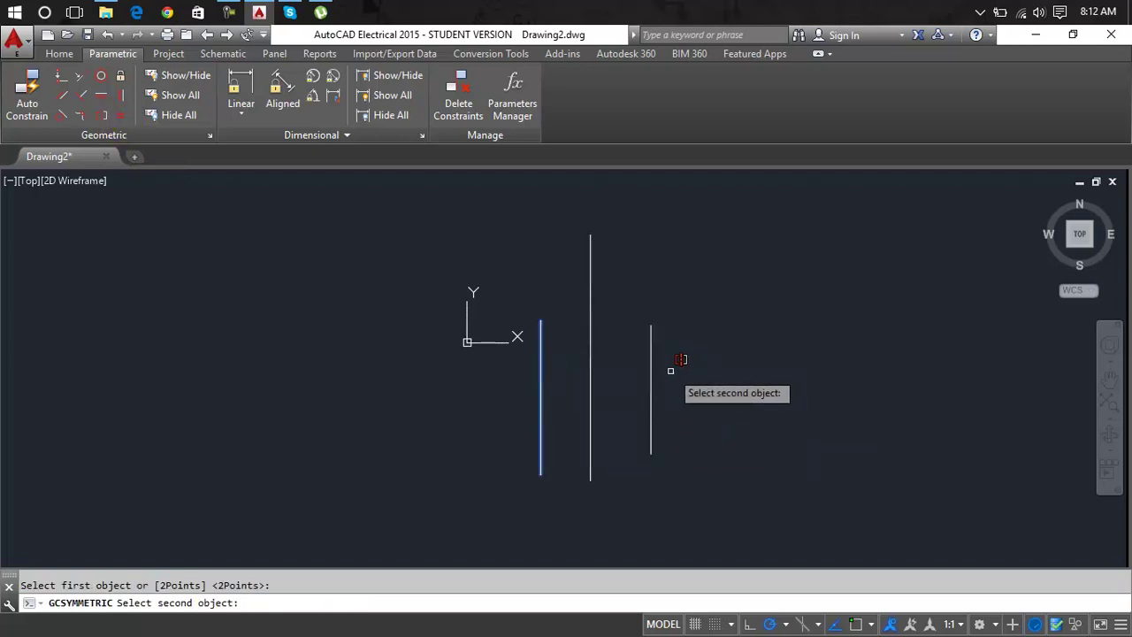
pyautogui.click(651, 359)
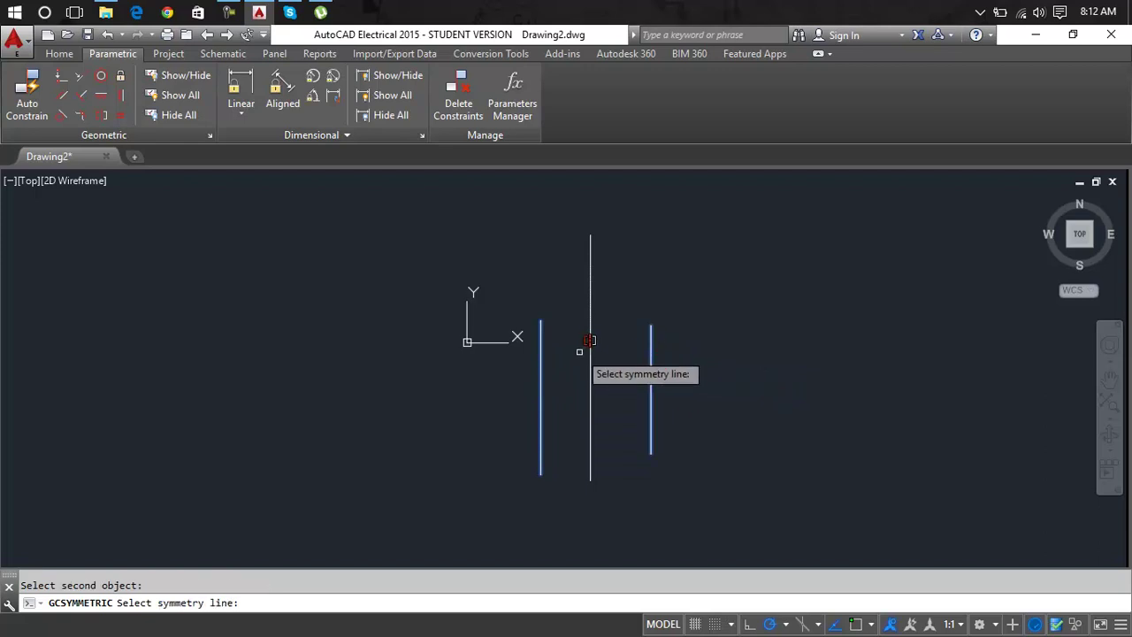
pyautogui.click(593, 337)
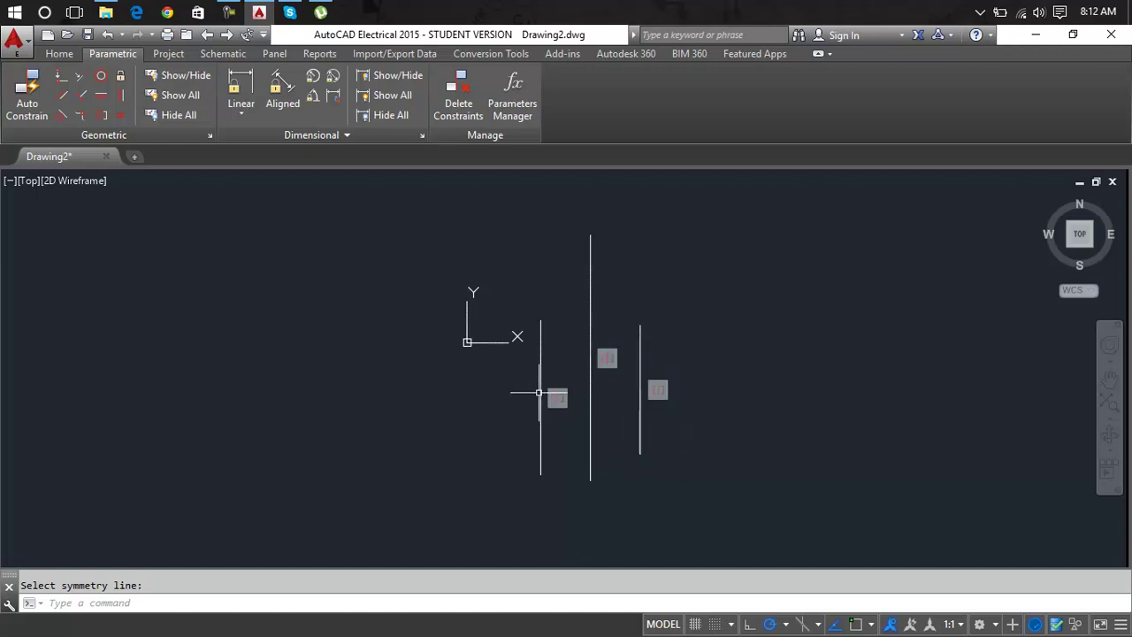
# - Undo the last Symmetric constraint and move the right short line much farther away from the long middle line
pyautogui.press('Escape')
pyautogui.click(640, 382)
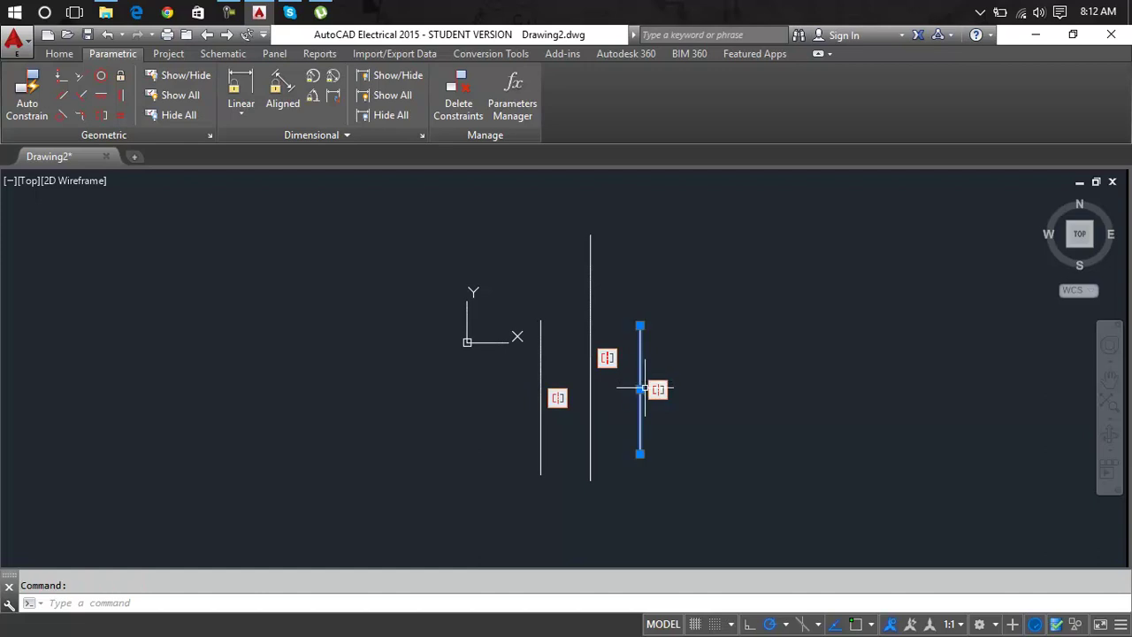
pyautogui.hotkey('ctrl', 'z')
pyautogui.click(651, 385)
pyautogui.click(651, 388)
pyautogui.click(837, 377)
pyautogui.press('Escape')
pyautogui.press('Escape')
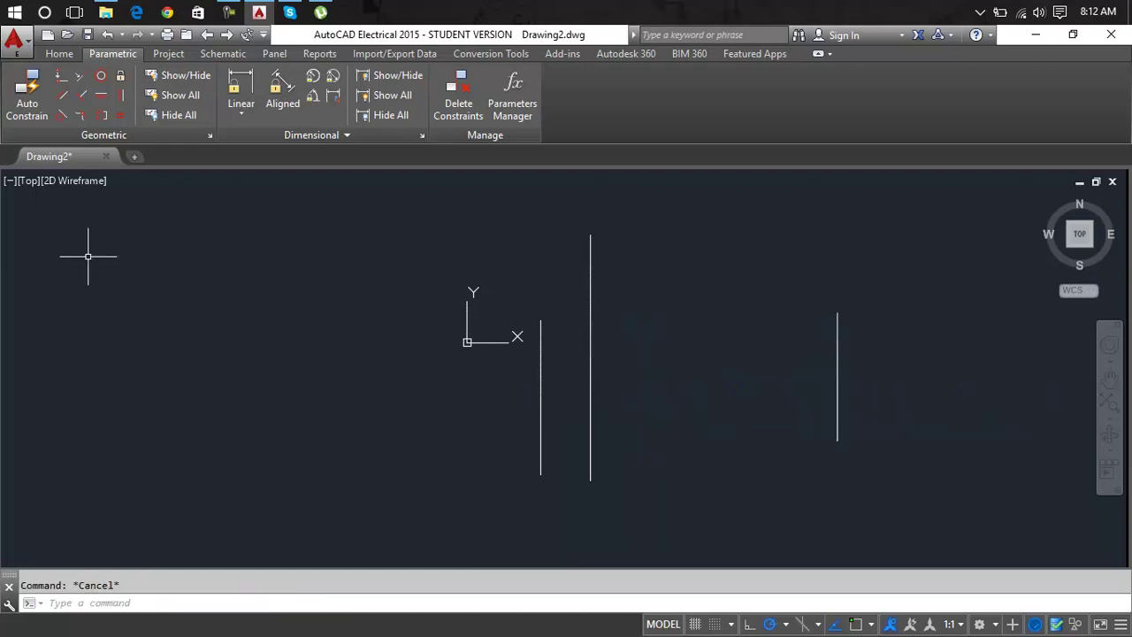
# - Apply a Symmetric constraint to the left short line and the distant right line, using the long middle line as the symmetry line
pyautogui.click(101, 115)
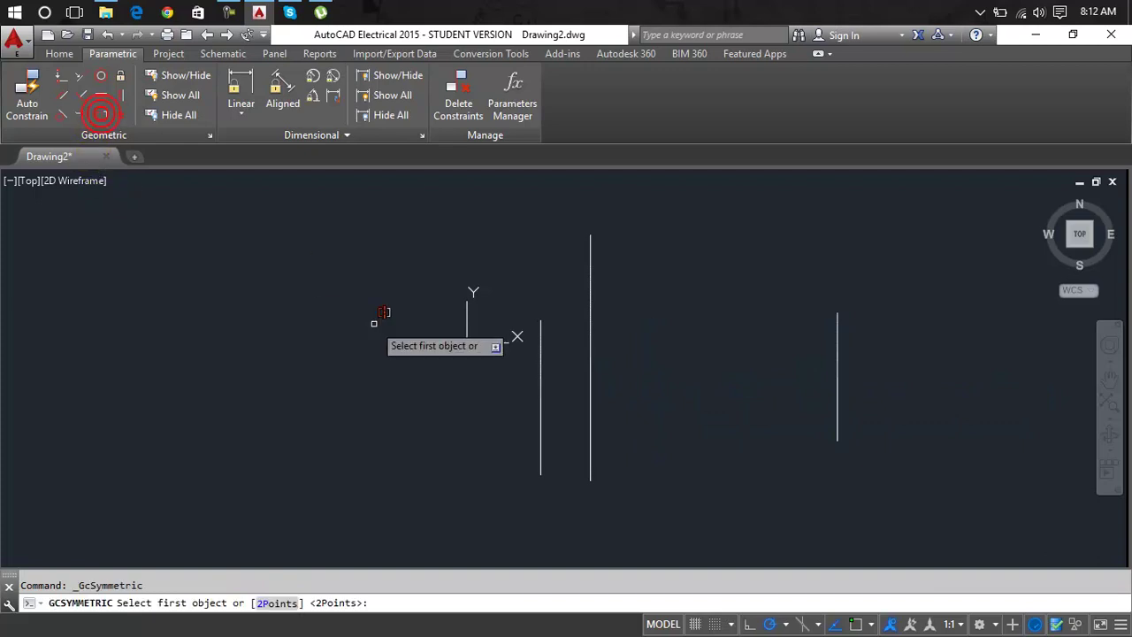
pyautogui.click(541, 376)
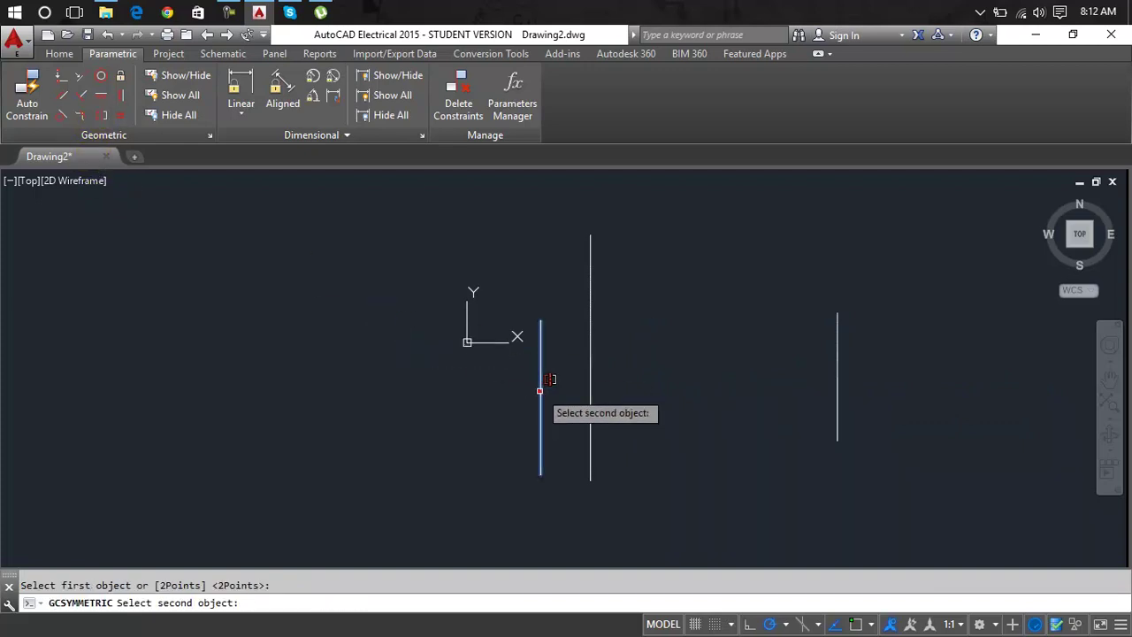
pyautogui.click(840, 373)
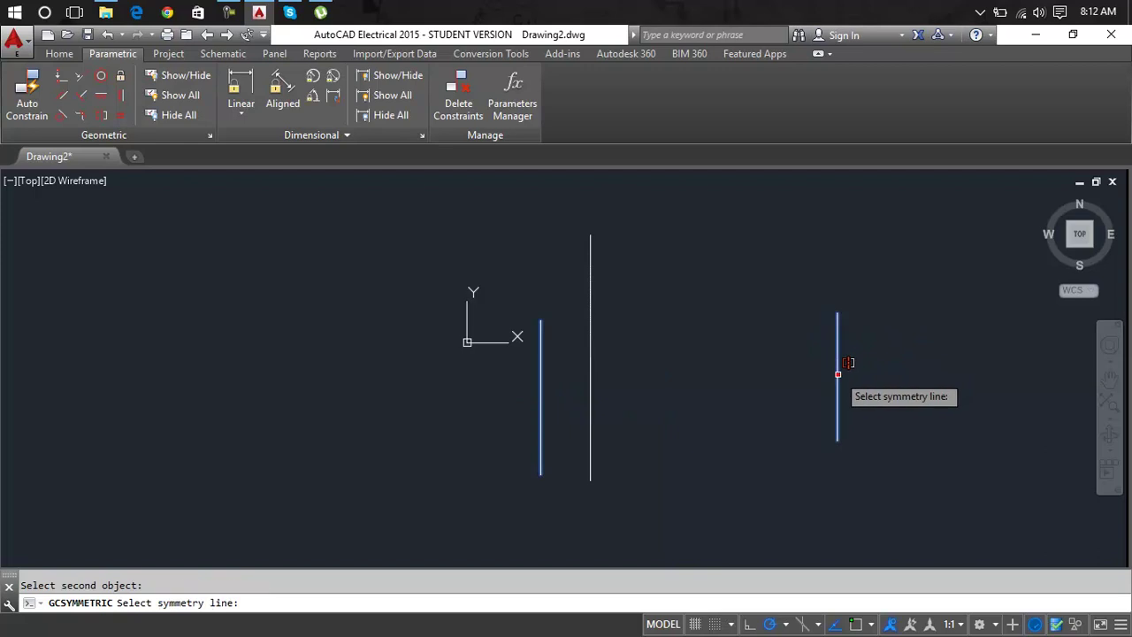
pyautogui.click(590, 407)
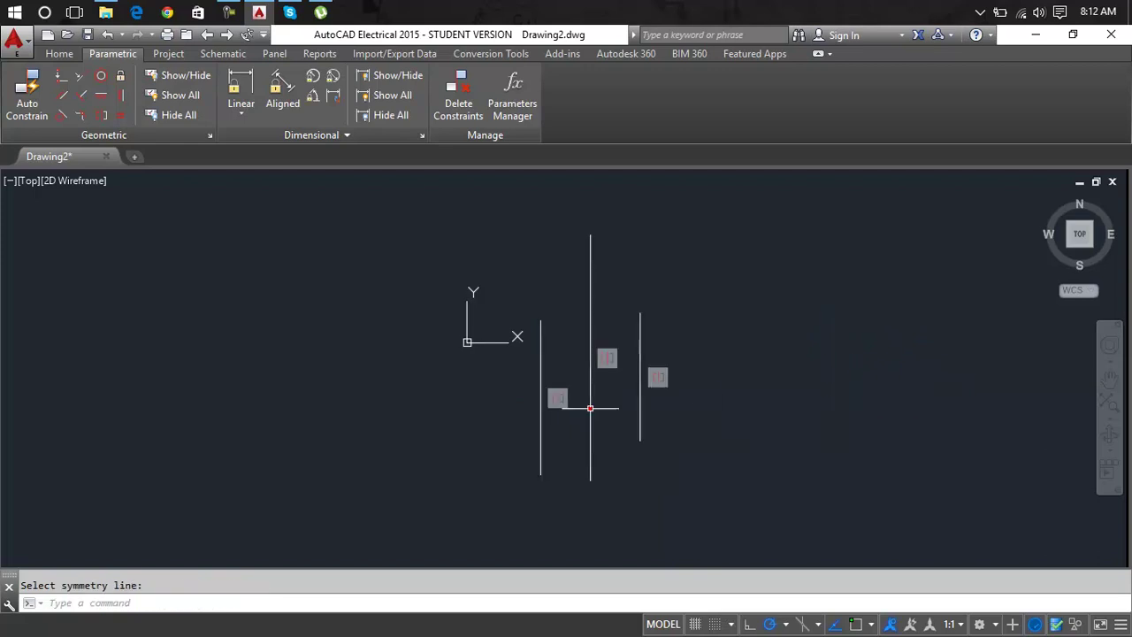
pyautogui.scroll(5, 609, 386)
pyautogui.scroll(-5, 610, 390)
pyautogui.press('Escape')
# - Delete the three vertical lines together with their symmetry constraint
pyautogui.click(668, 372)
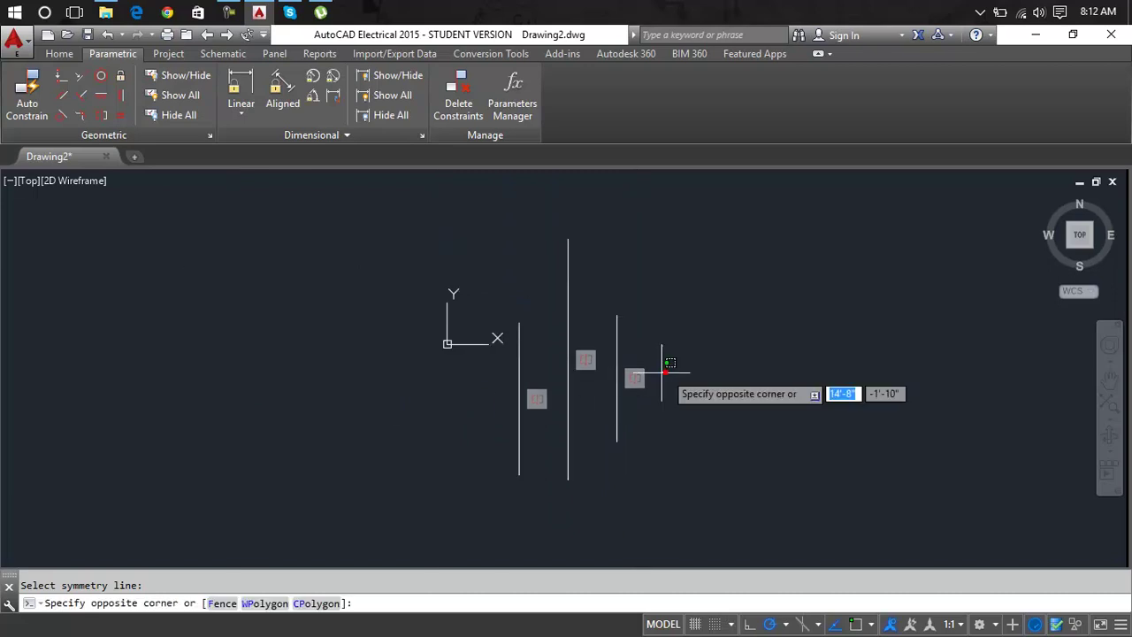
pyautogui.click(489, 438)
pyautogui.press('Delete')
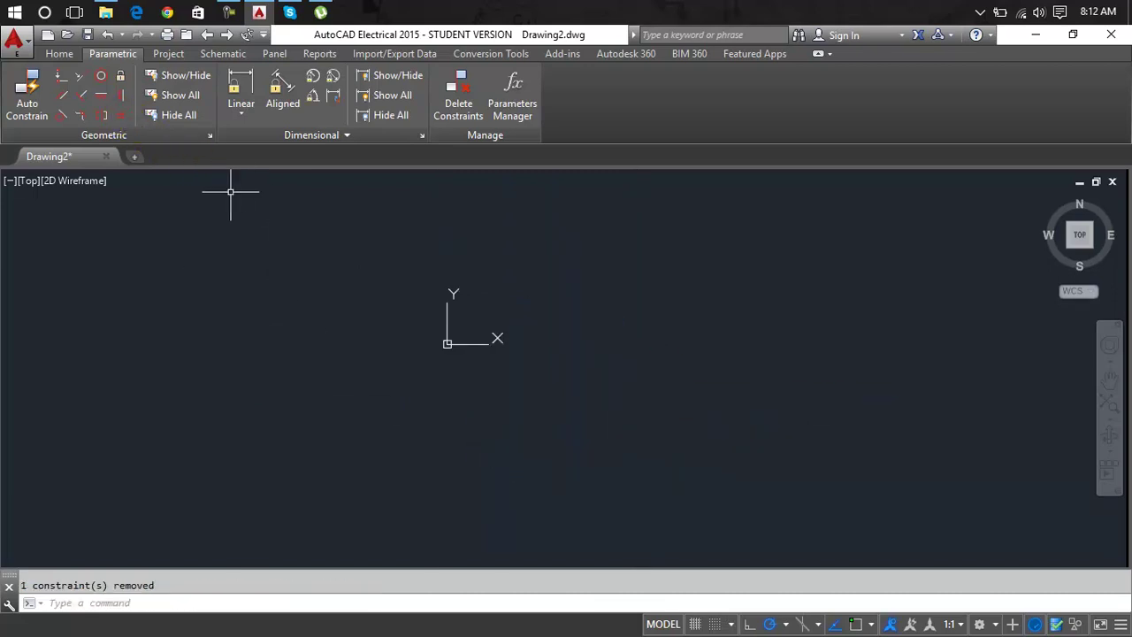
# - Draw a horizontal line about 16'-1" long, starting above and to the right of the origin
pyautogui.press('Return')
pyautogui.click(491, 302)
pyautogui.click(733, 306)
pyautogui.press('Return')
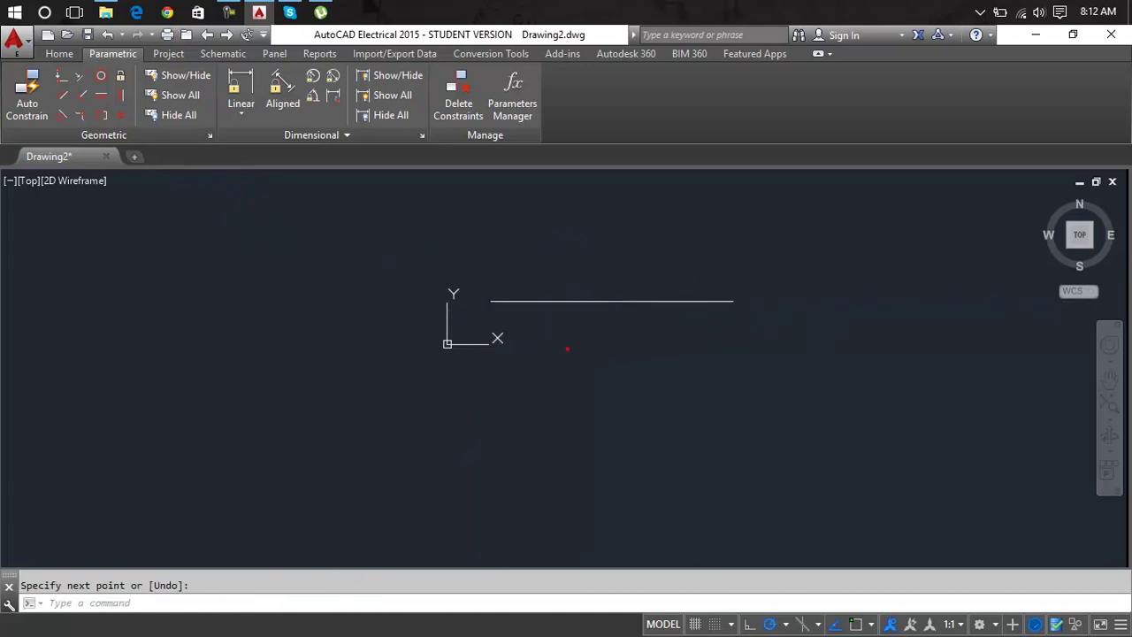
pyautogui.click(567, 348)
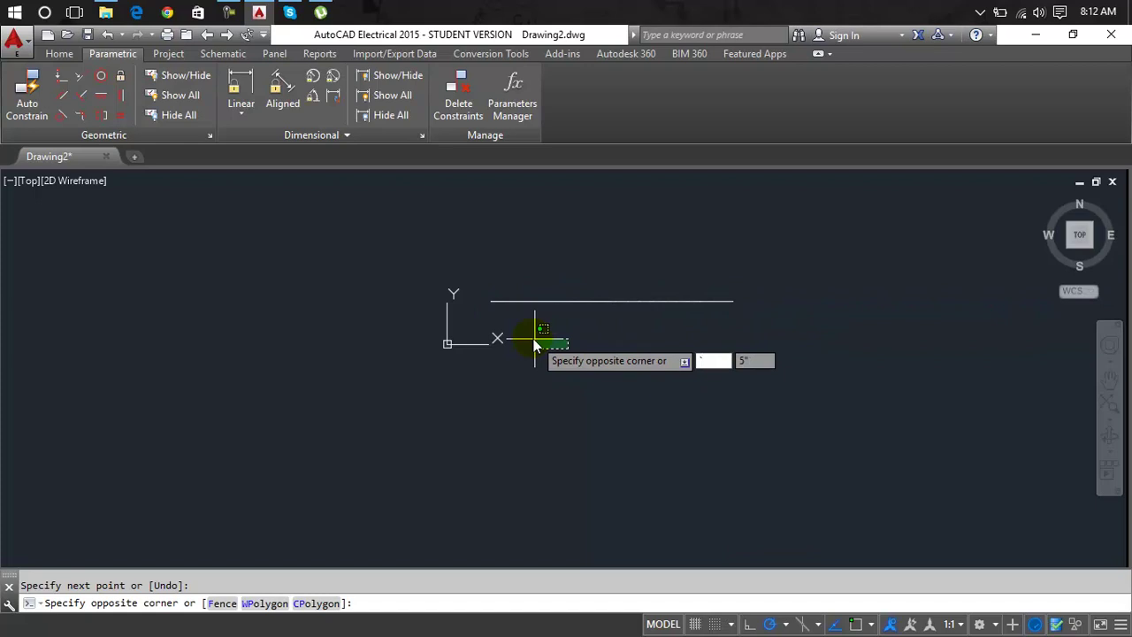
pyautogui.press('Escape')
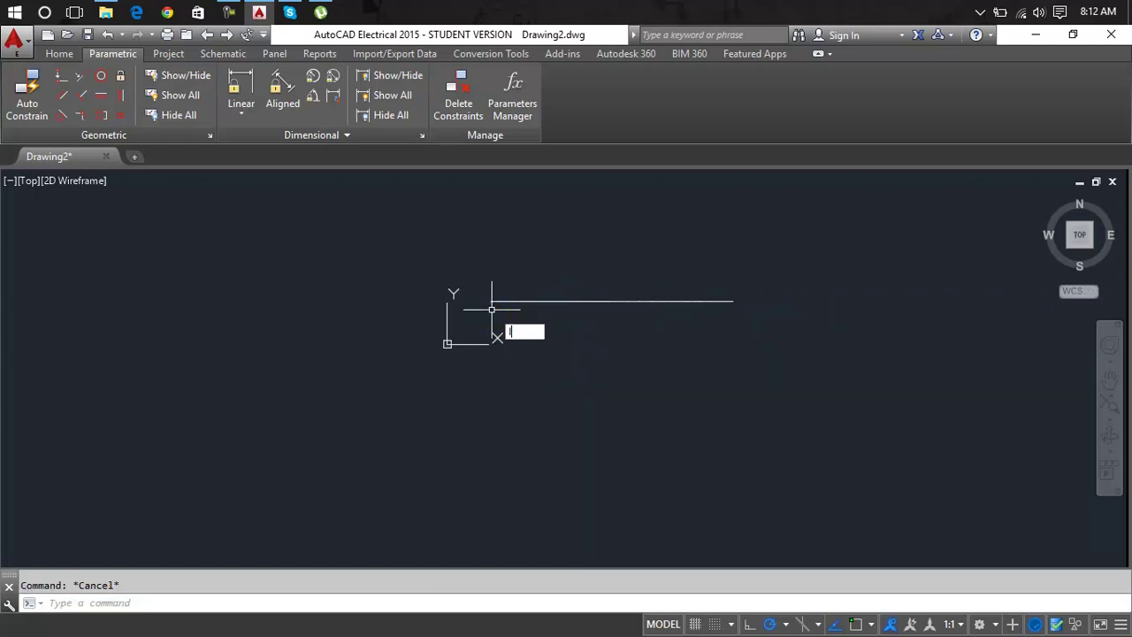
pyautogui.press('Return')
pyautogui.click(492, 301)
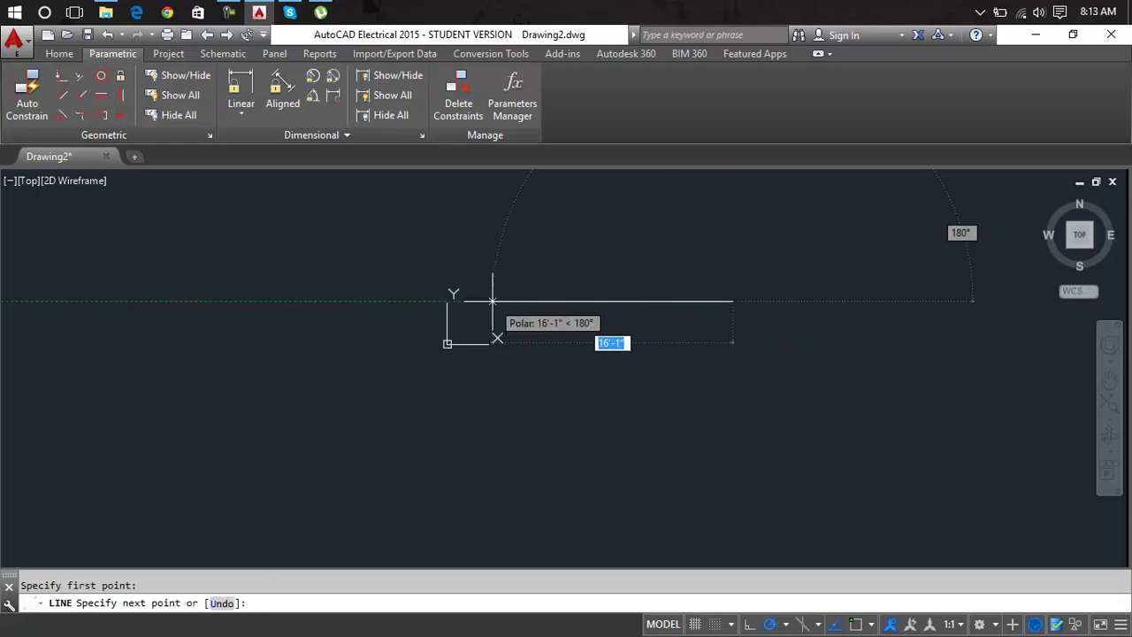
pyautogui.press('Escape')
pyautogui.press('Escape')
# - Draw a second, roughly twice as long horizontal line below the first one, starting near the same left end
pyautogui.press('Return')
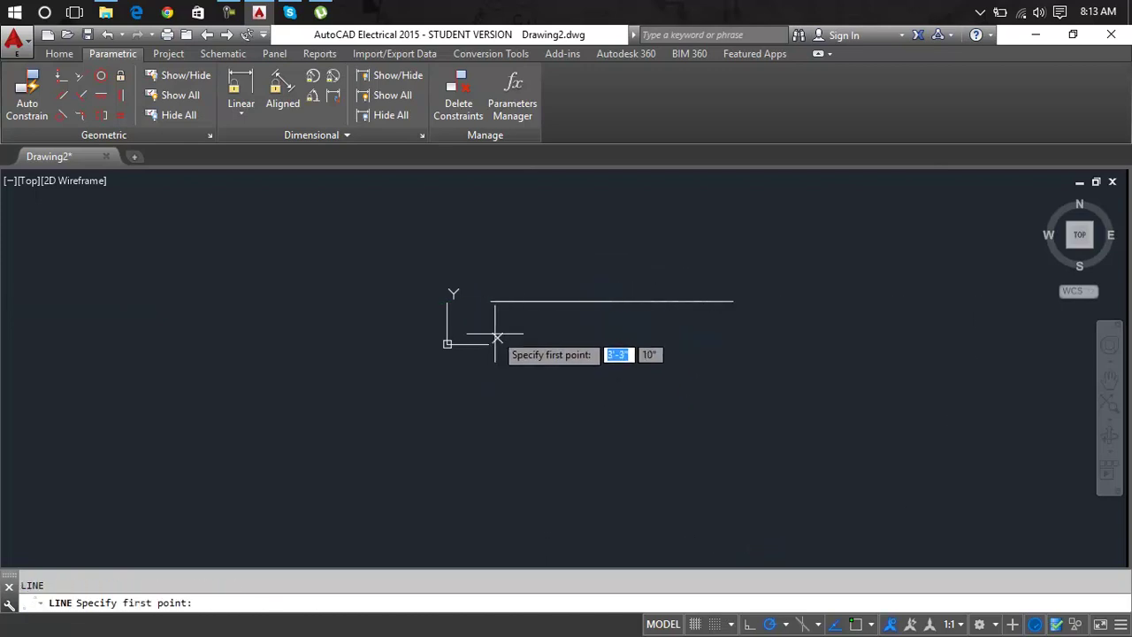
pyautogui.click(495, 362)
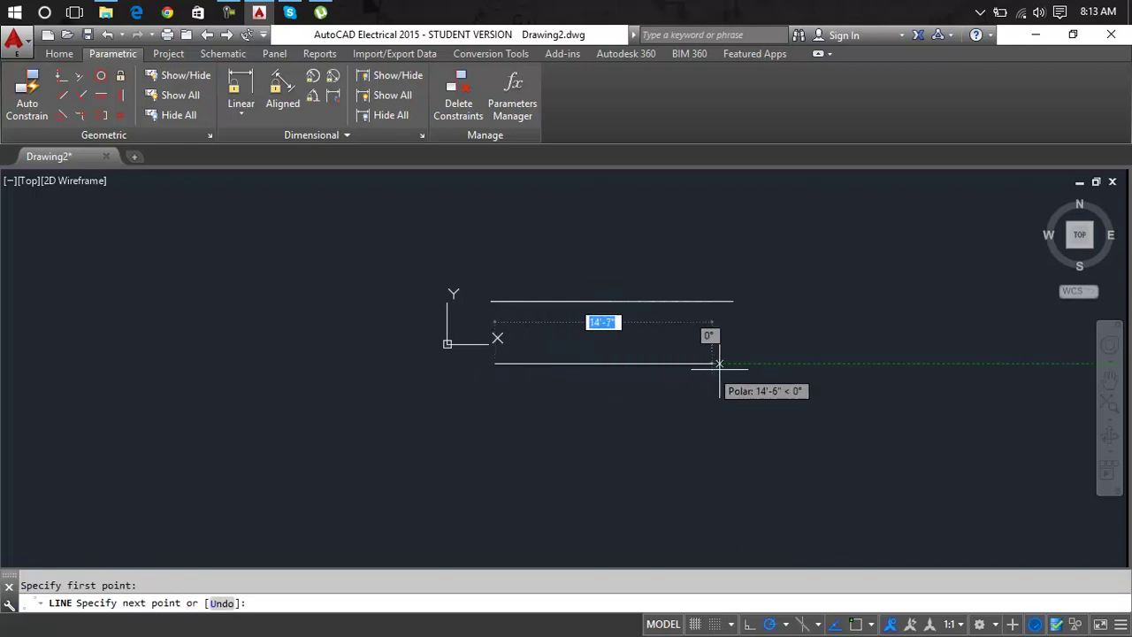
pyautogui.click(970, 362)
pyautogui.press('Return')
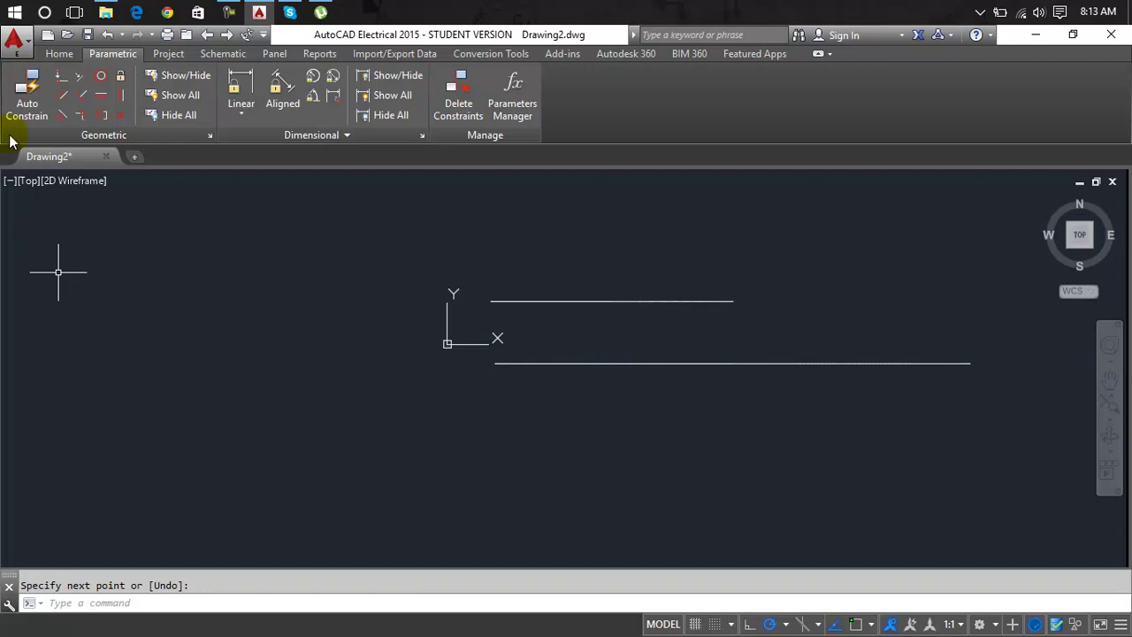
# - Apply an Equal constraint with the upper line as the first object and the lower line as the second
pyautogui.click(122, 116)
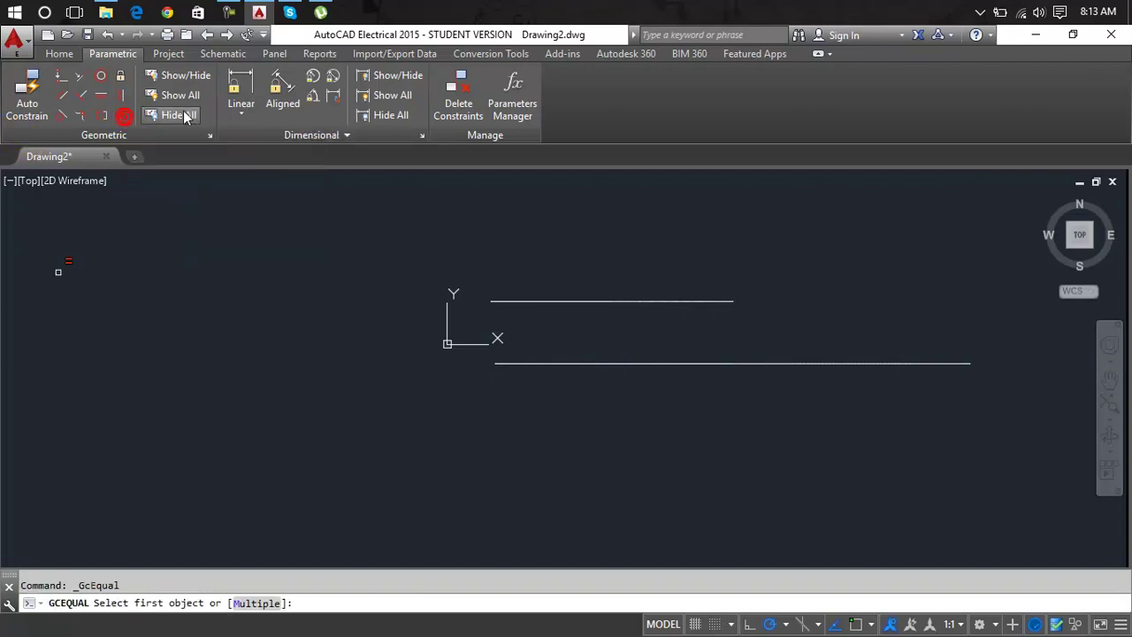
pyautogui.click(574, 301)
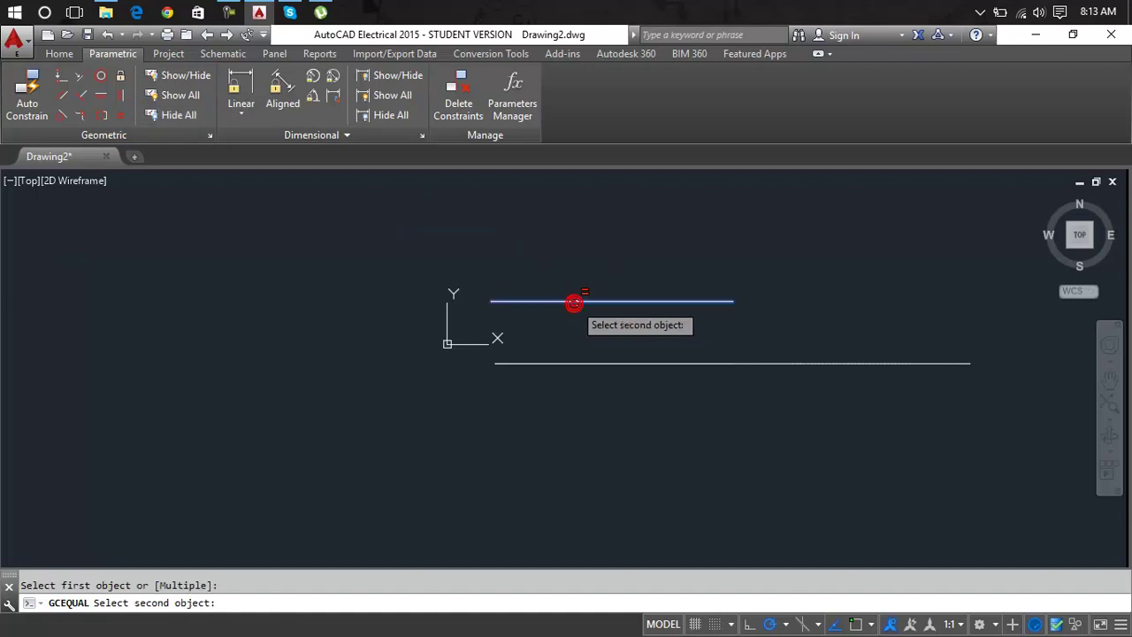
pyautogui.click(618, 363)
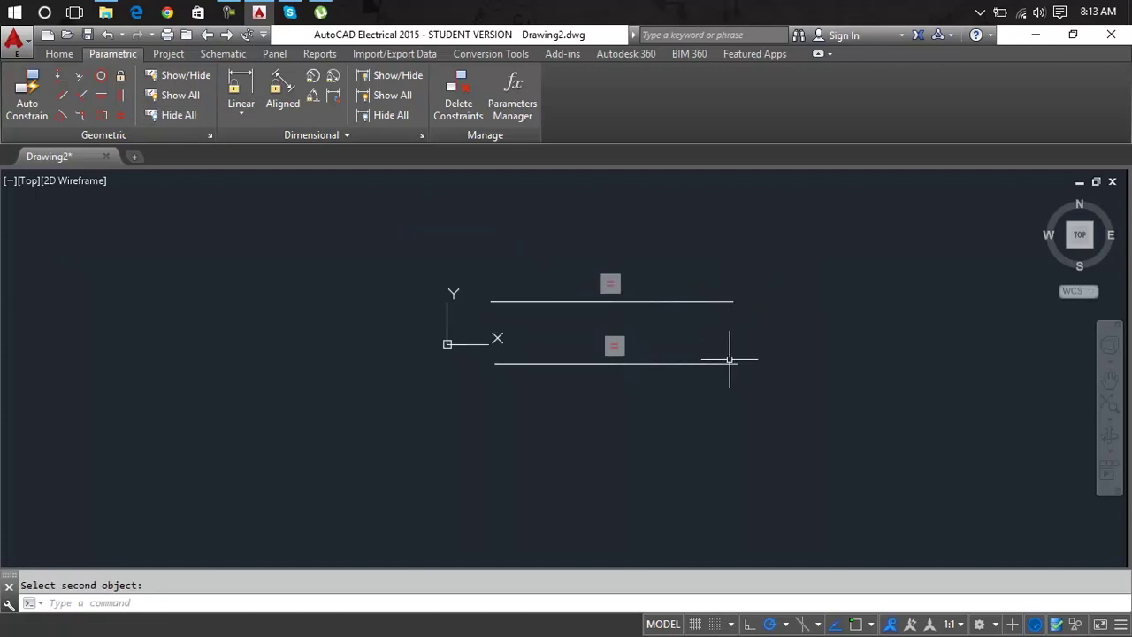
pyautogui.click(705, 207)
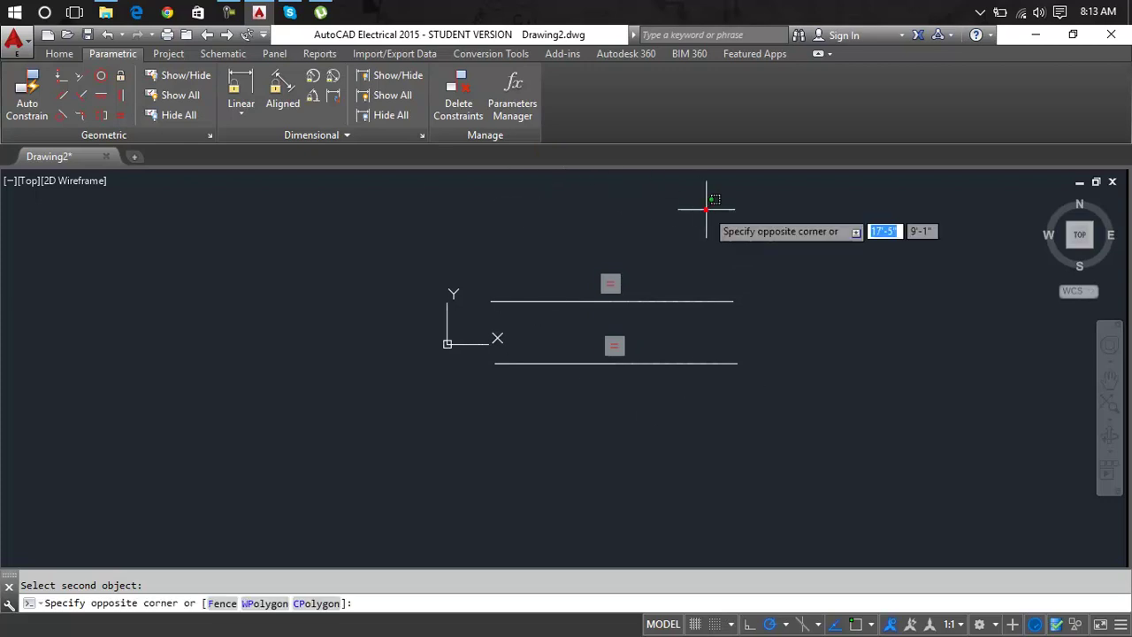
pyautogui.click(689, 247)
pyautogui.press('Escape')
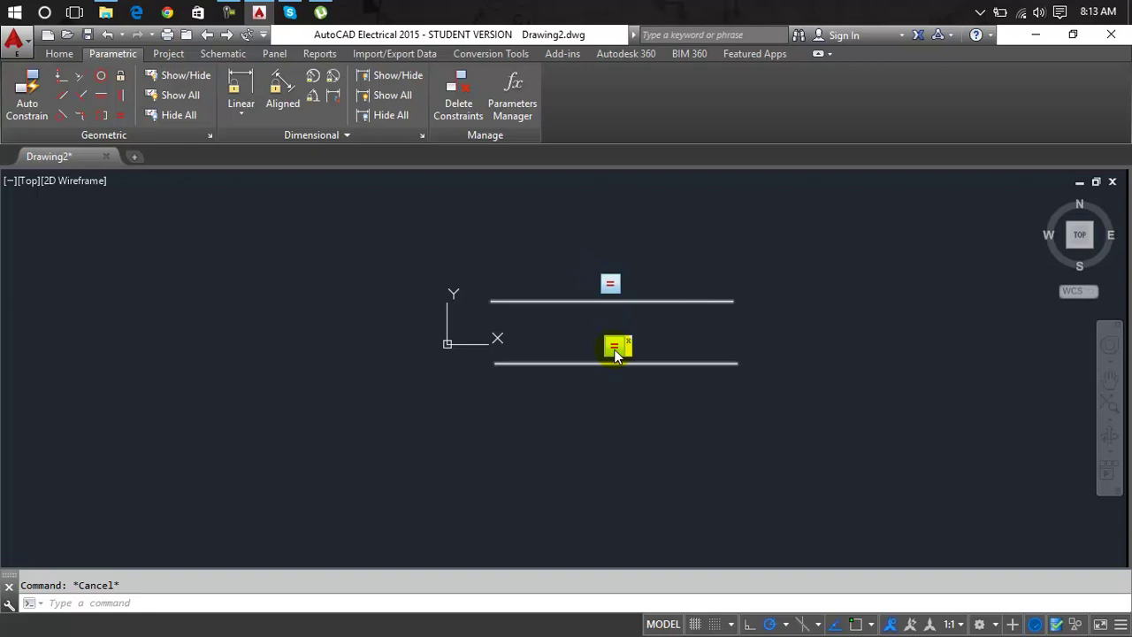
# - Hide all geometric constraint markers in the drawing and show them all again
pyautogui.click(166, 79)
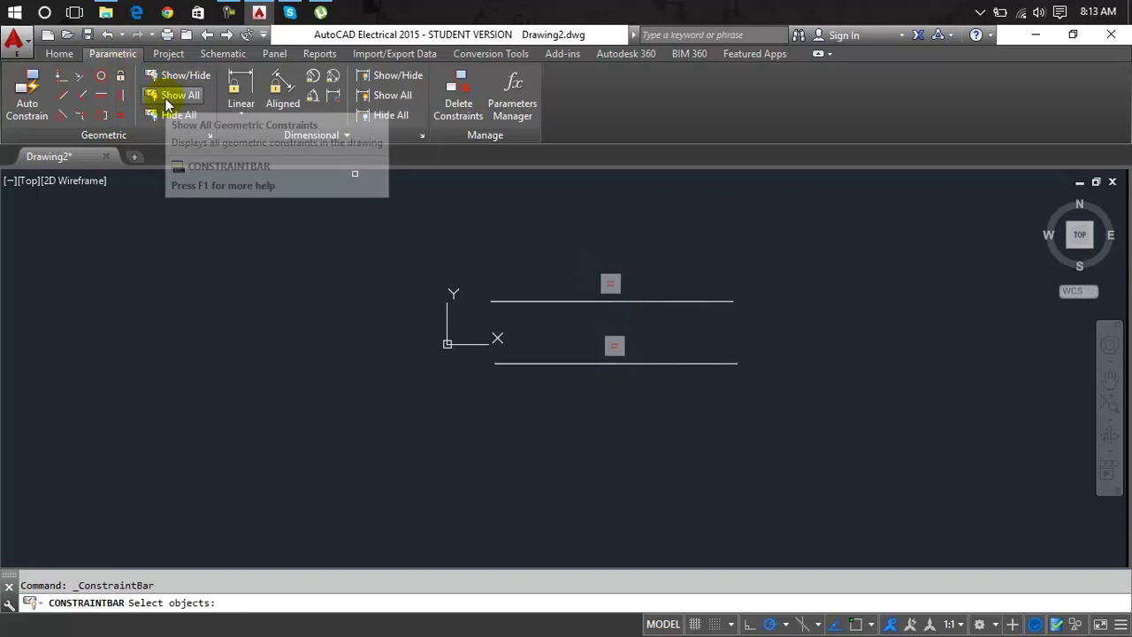
pyautogui.click(165, 98)
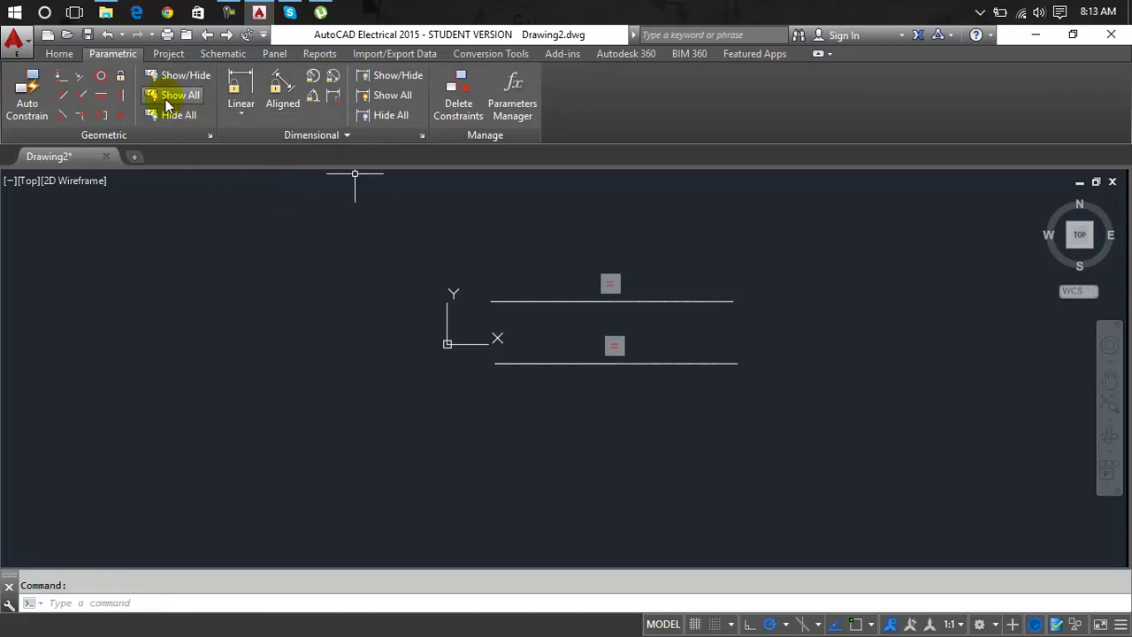
pyautogui.click(177, 117)
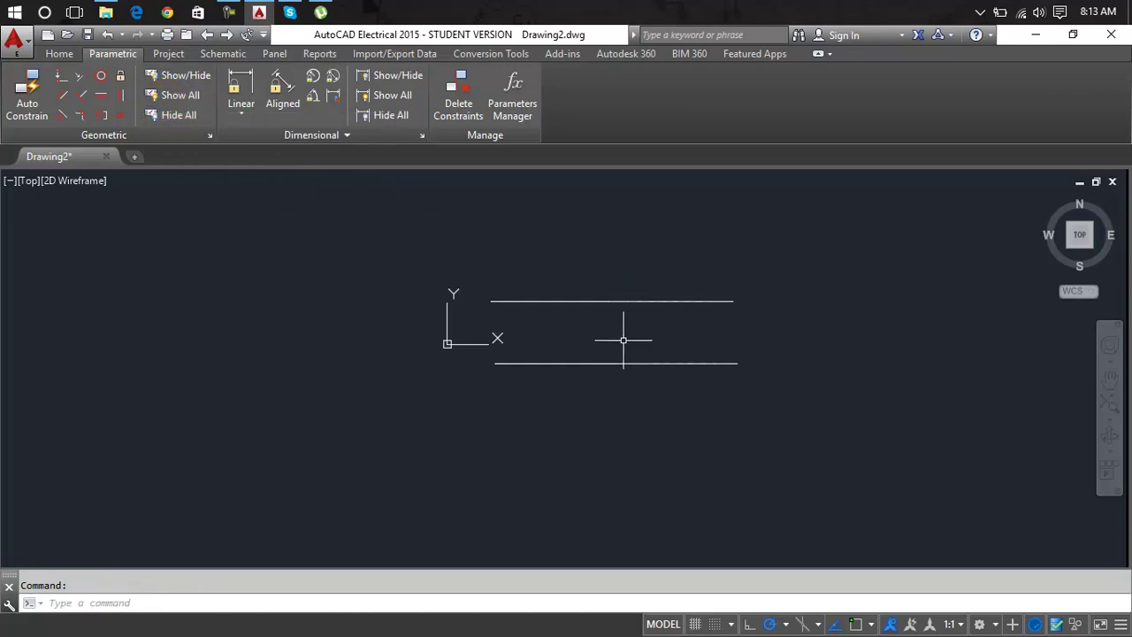
pyautogui.click(176, 97)
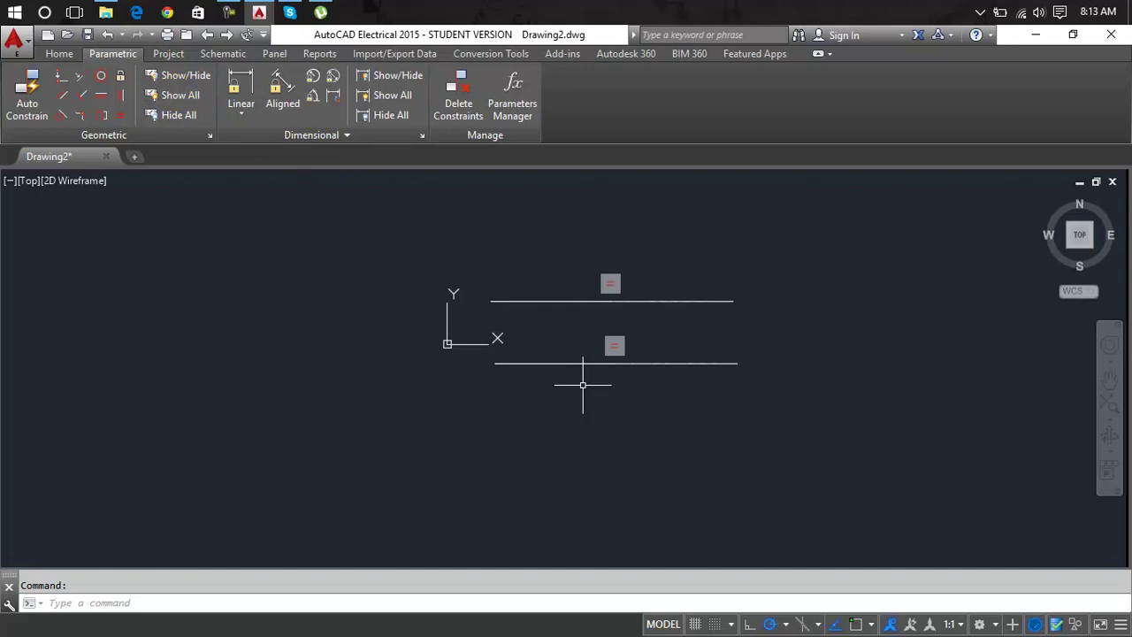
pyautogui.click(833, 230)
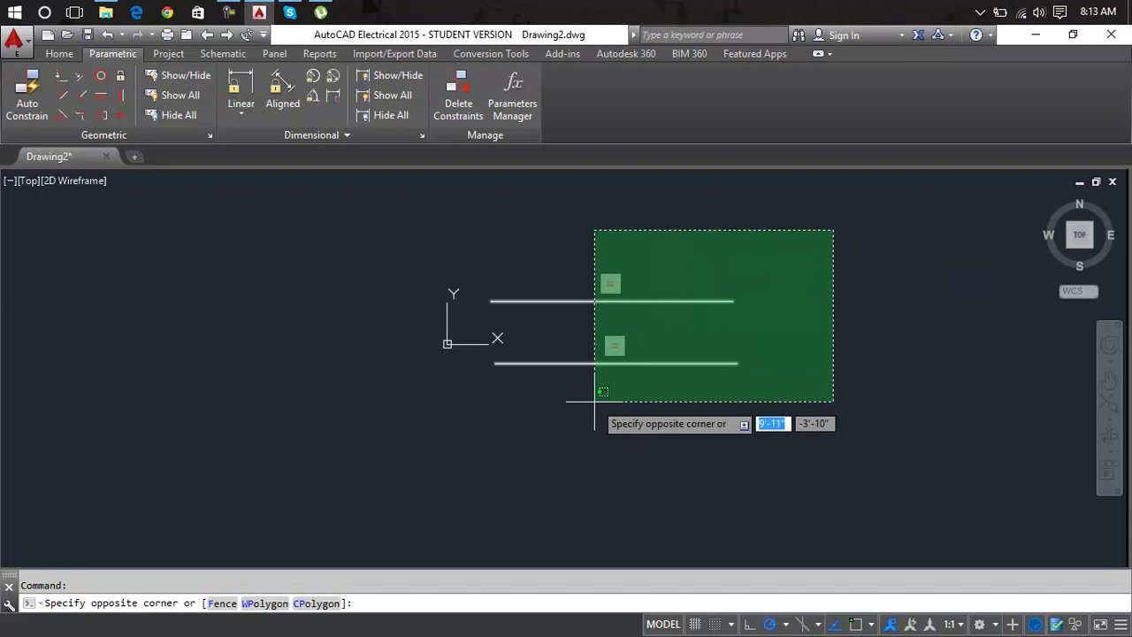
pyautogui.press('Escape')
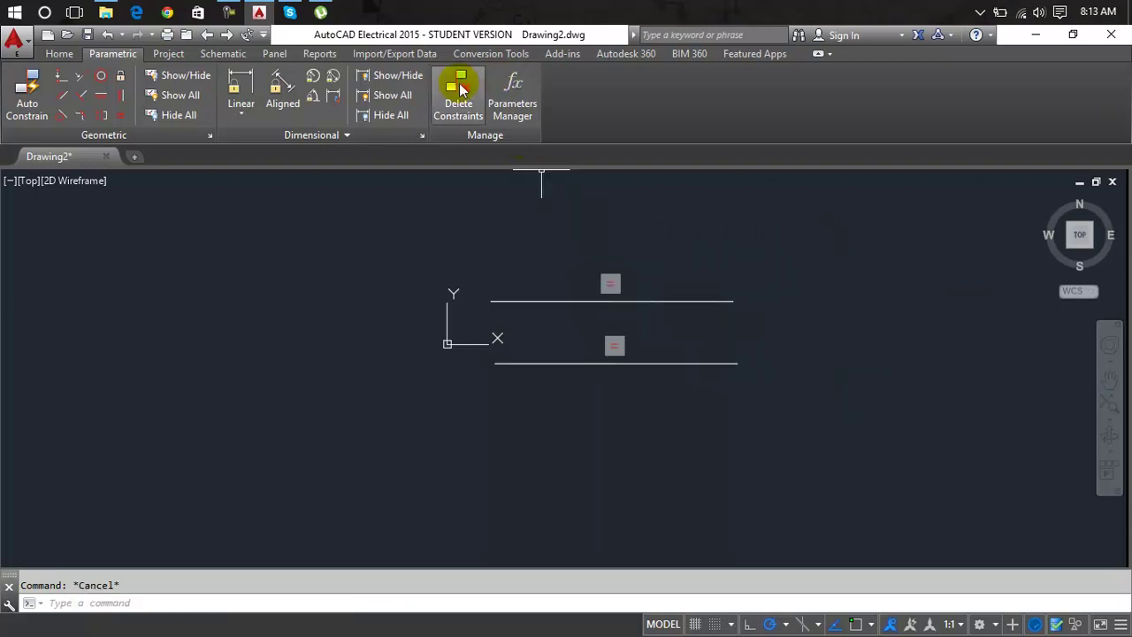
# - Delete the constraints from the upper horizontal line and check both lines by selecting them
pyautogui.click(460, 89)
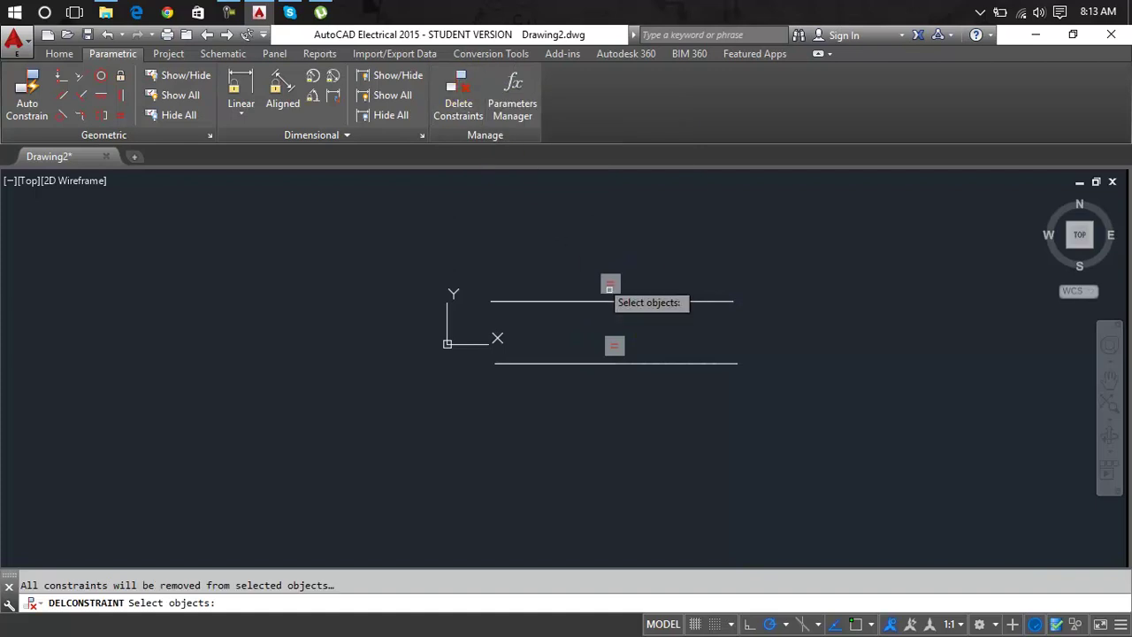
pyautogui.click(646, 304)
pyautogui.press('Return')
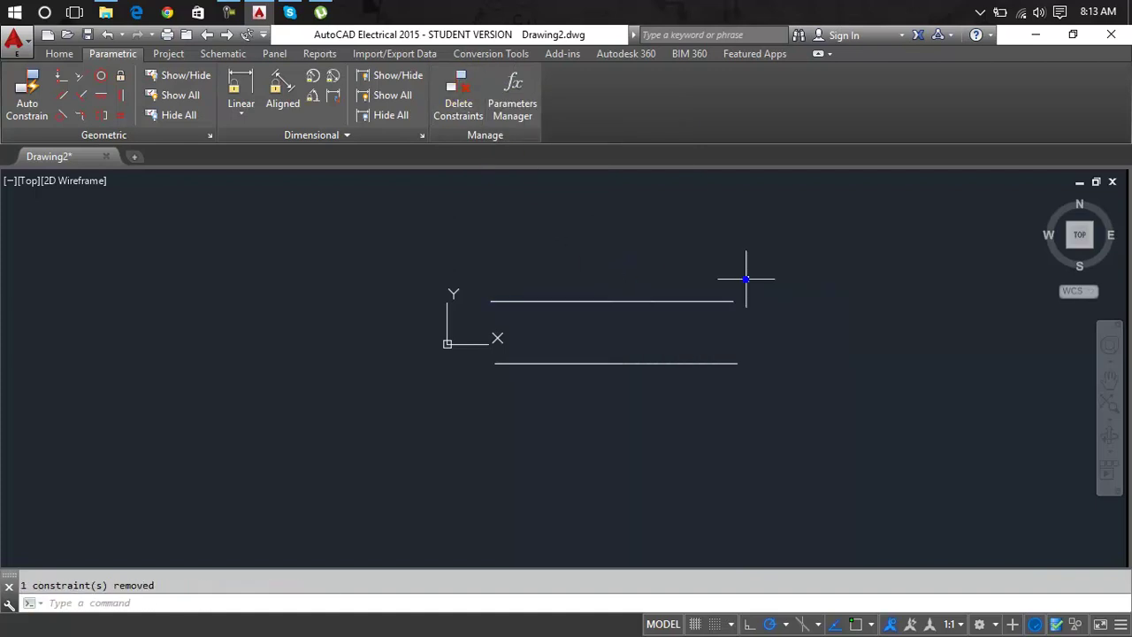
pyautogui.click(673, 300)
pyautogui.click(682, 363)
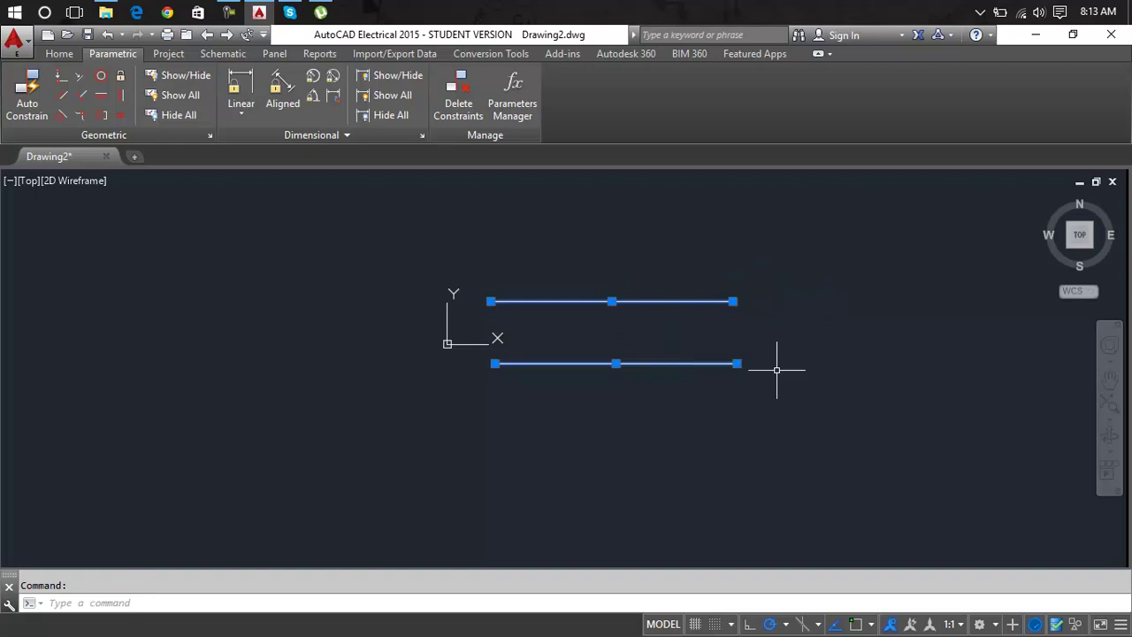
pyautogui.press('Escape')
# - Open the Parameters Manager to view its parameter list, and close it again
pyautogui.click(512, 98)
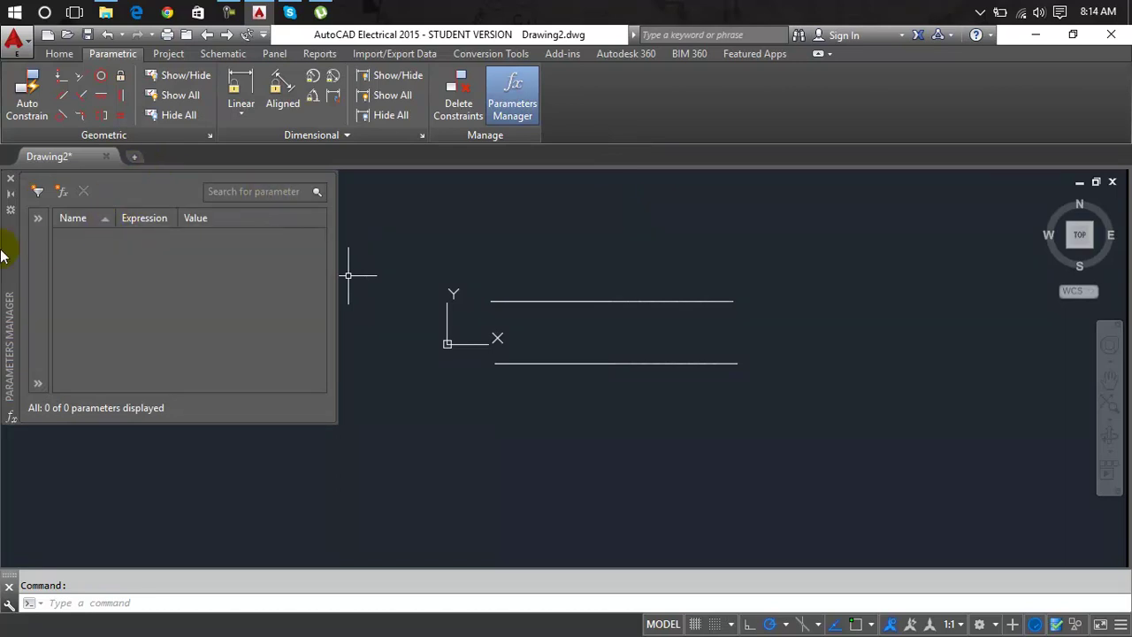
pyautogui.click(10, 179)
pyautogui.press('Escape')
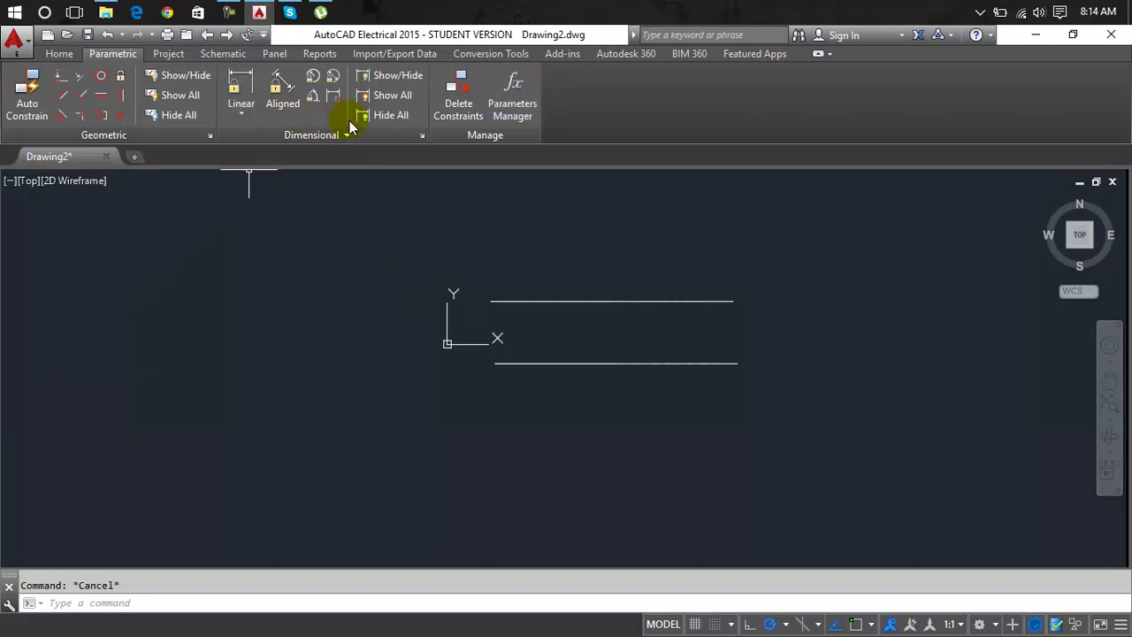